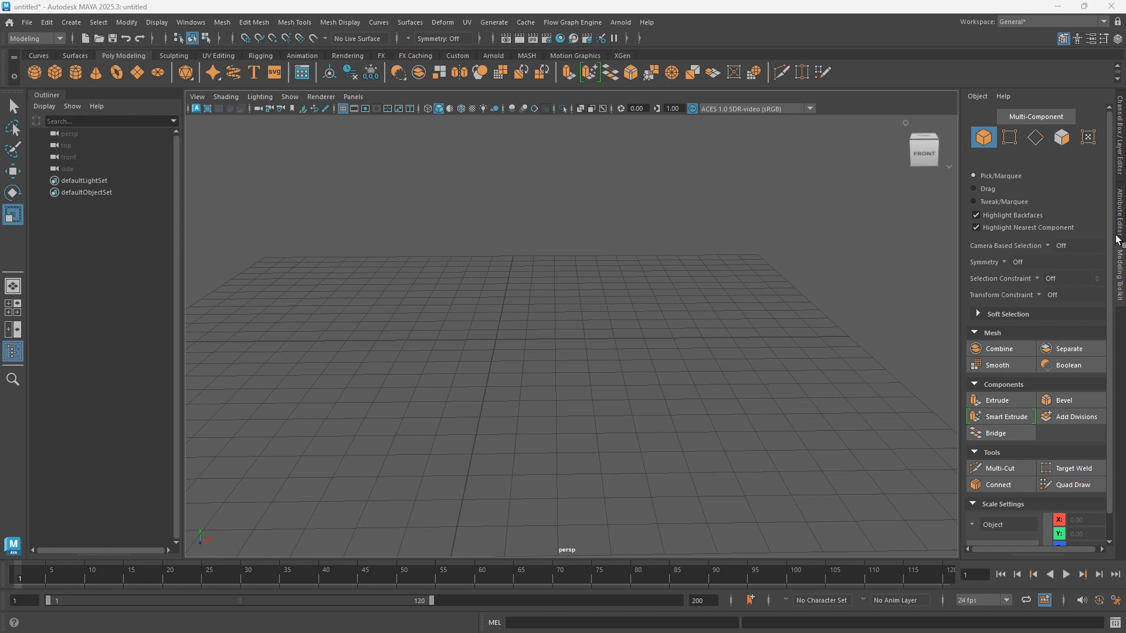
- Show the Channel Box and create a polygon cube, a cone and a cylinder at the origin
left_click(1119, 152)
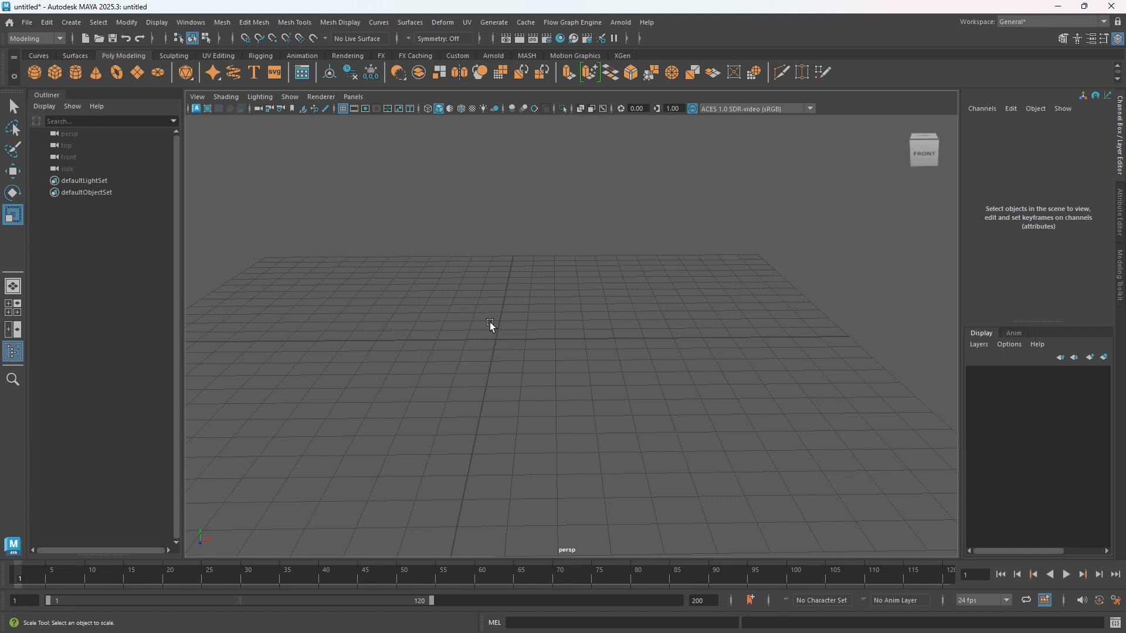
right_click_drag(508, 311, 506, 342, "shift")
right_click_drag(559, 293, 502, 311, "shift")
left_click(557, 293)
left_click(590, 296)
right_click_drag(590, 296, 526, 295, "shift")
- Move the cylinder along X to about 5.175 and the cone to about -4.798, leaving the cube between them
key("q")
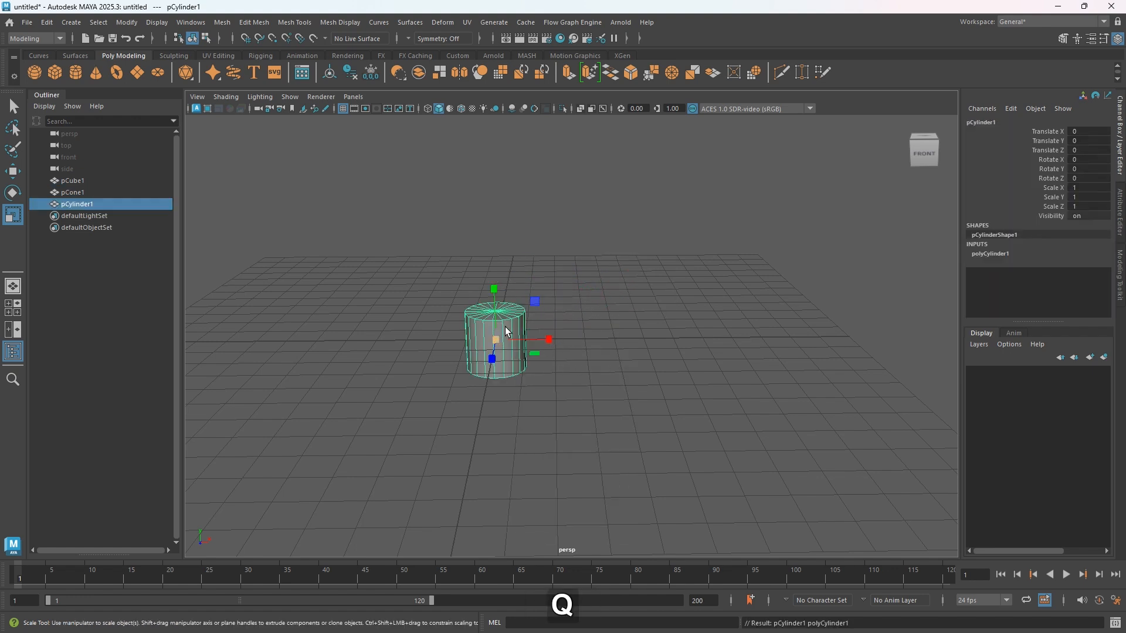
key("w")
left_click_drag(528, 338, 522, 416)
left_click(511, 365)
middle_click_drag(513, 415, 521, 427, "alt")
left_click_drag(522, 426, 499, 416, "alt")
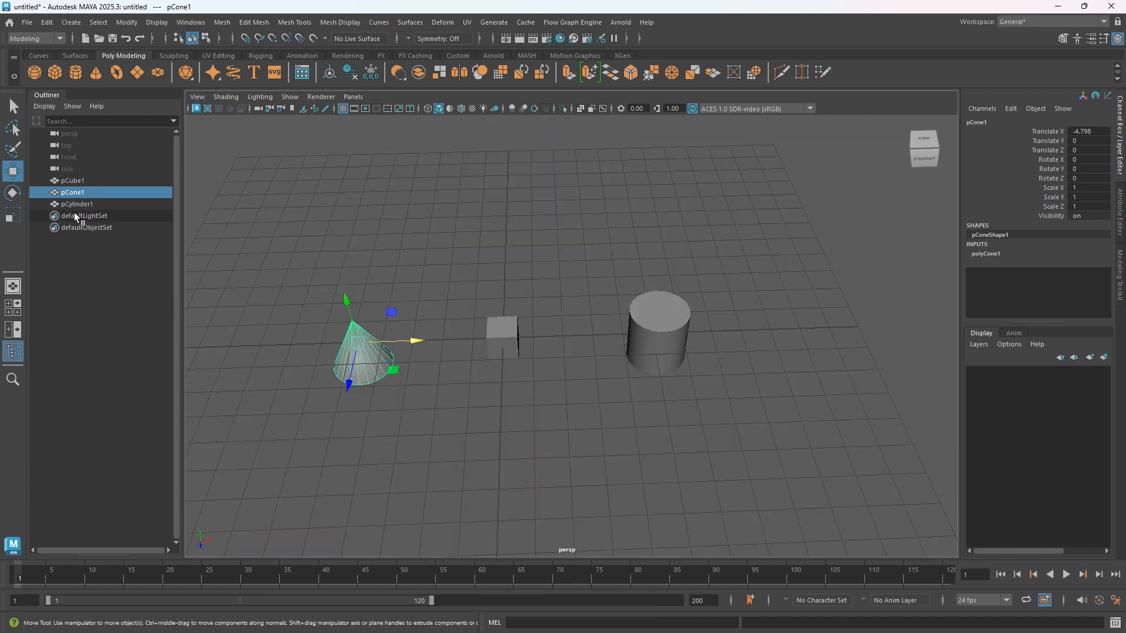
- Select pCube1 in the Outliner, select all three objects in the viewport, and clear the selection
left_click(79, 183)
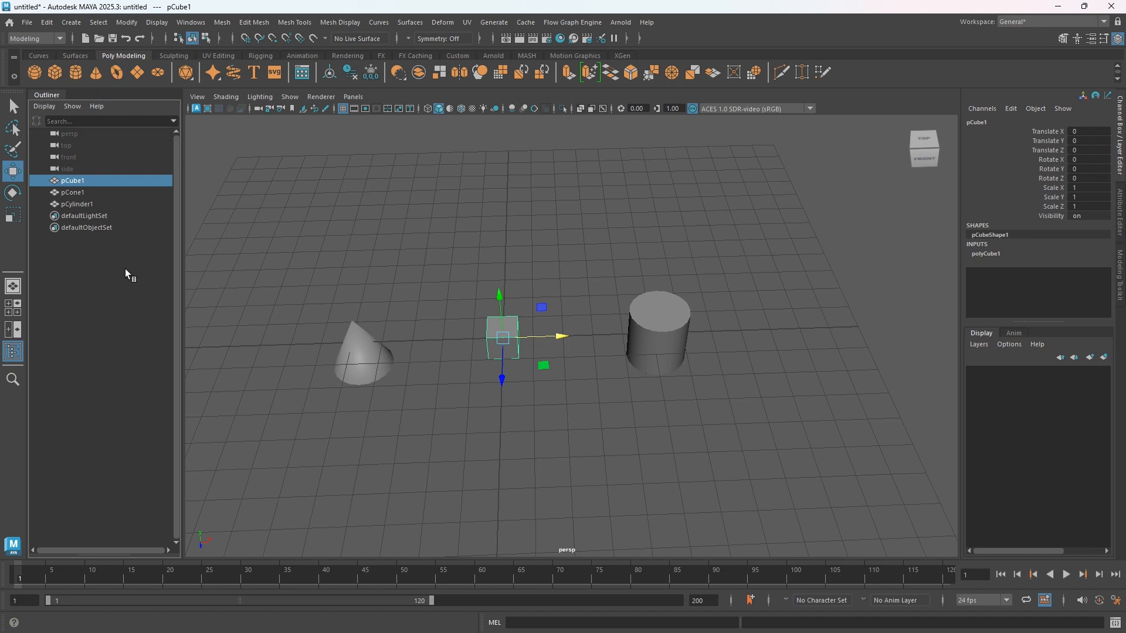
left_click_drag(243, 222, 848, 456)
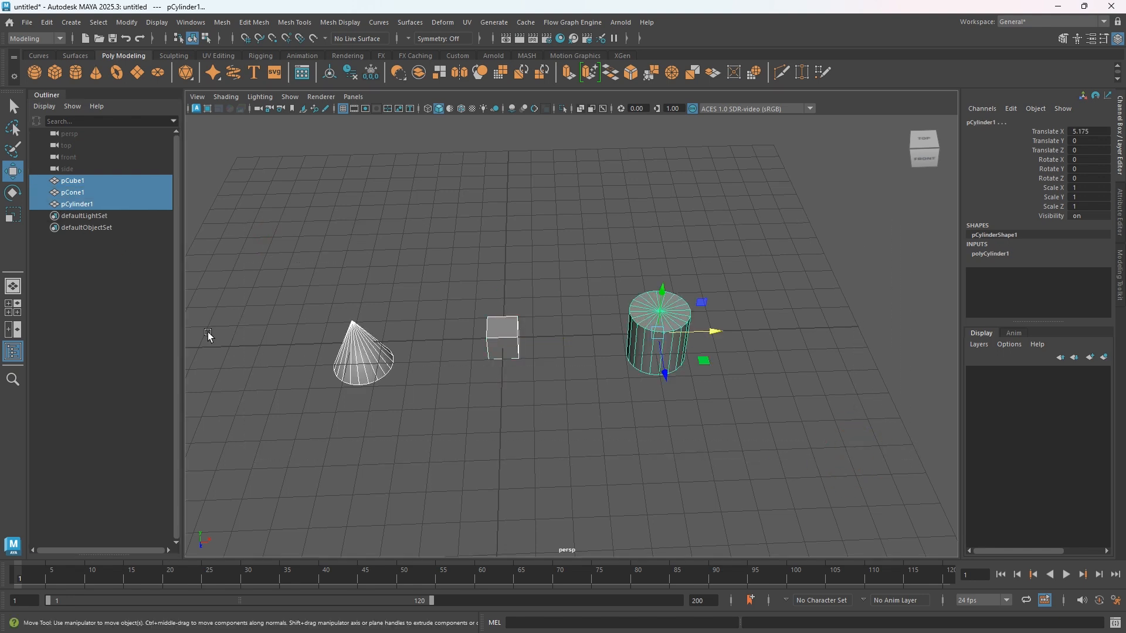
left_click(89, 291)
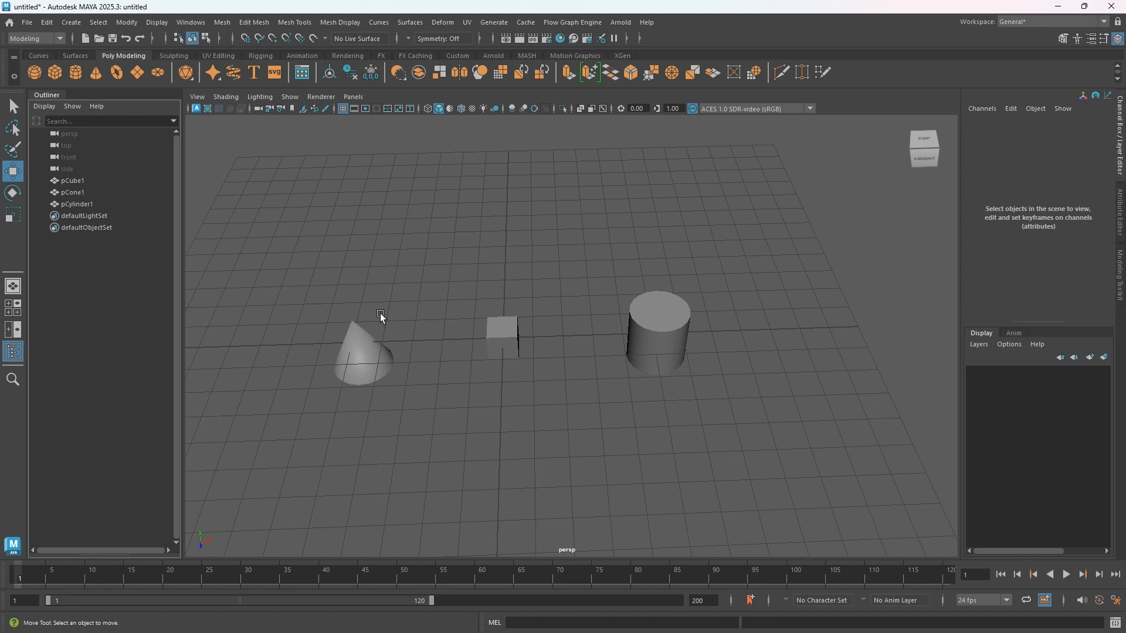
- Reorder pCylinder1 above pCone1 in the Outliner and undo the reordering
middle_click_drag(69, 205, 78, 188)
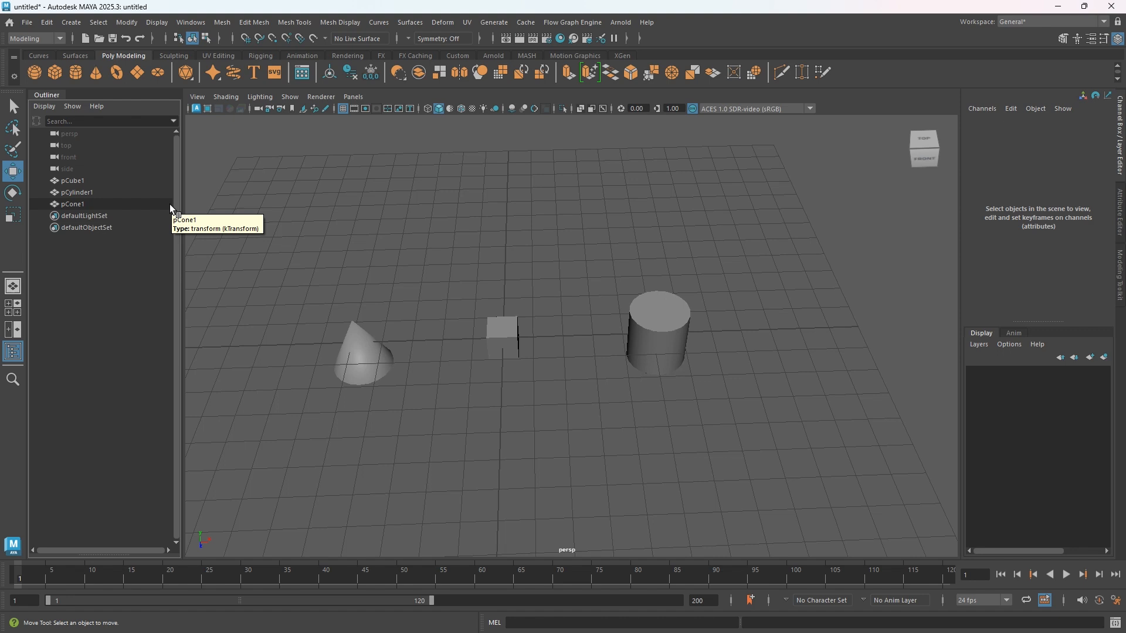
key("ctrl+z")
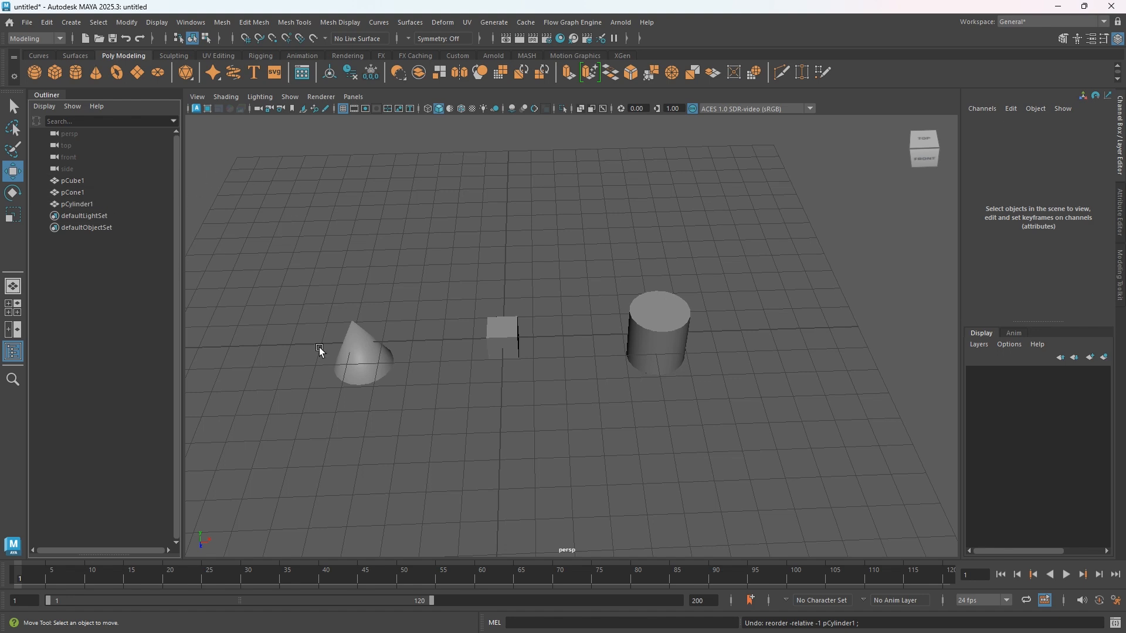
- Select the middle cube and rename it Cube in the Outliner
left_click(509, 346)
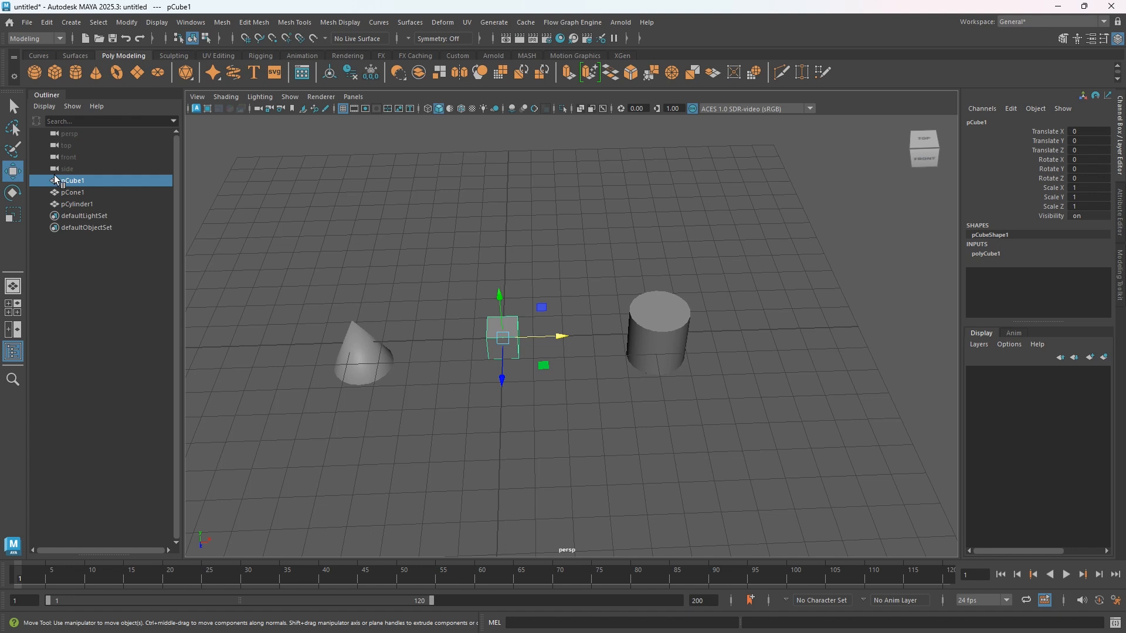
double_click(72, 182)
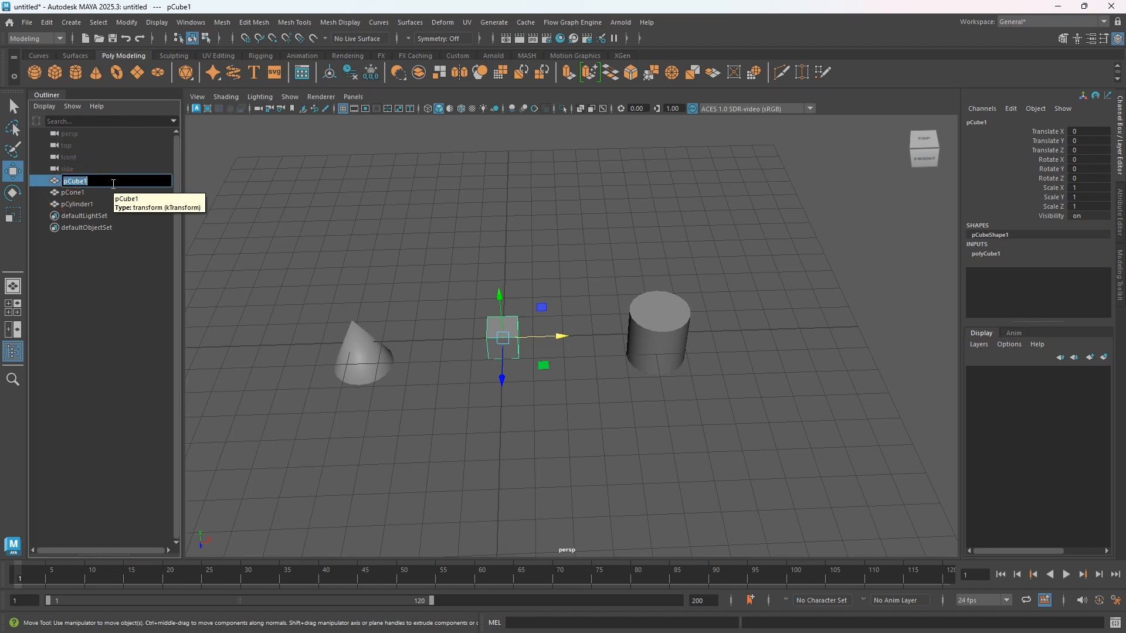
type("Cube")
key("Return")
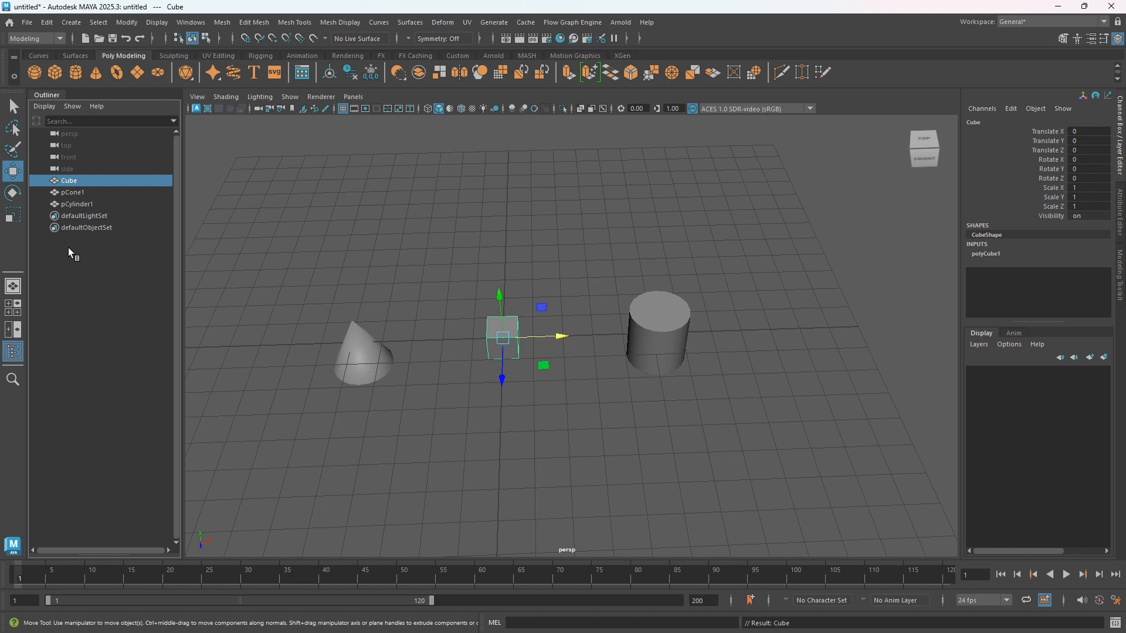
- Group Cube and pCone1 together and expand the new group in the Outliner
left_click(69, 195, "ctrl")
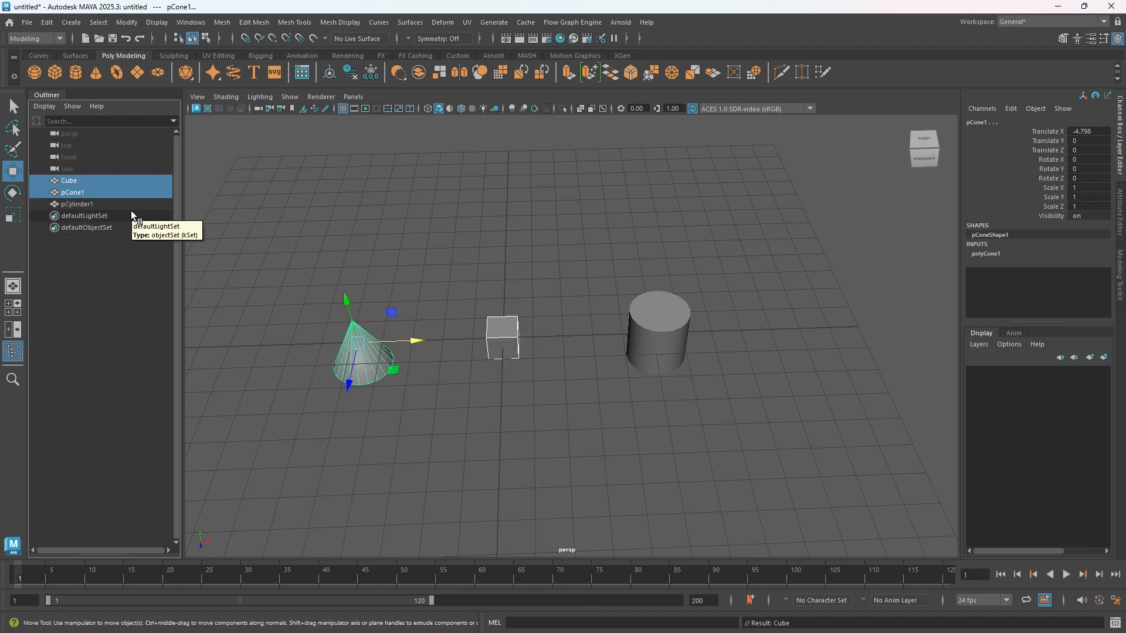
key("ctrl+g")
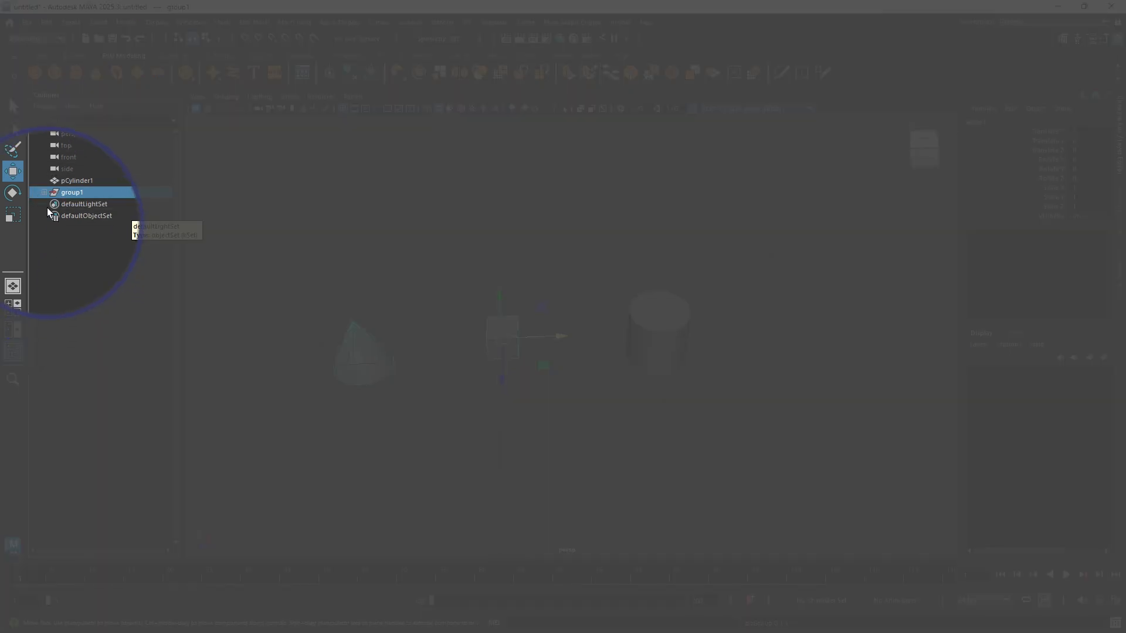
left_click(54, 258)
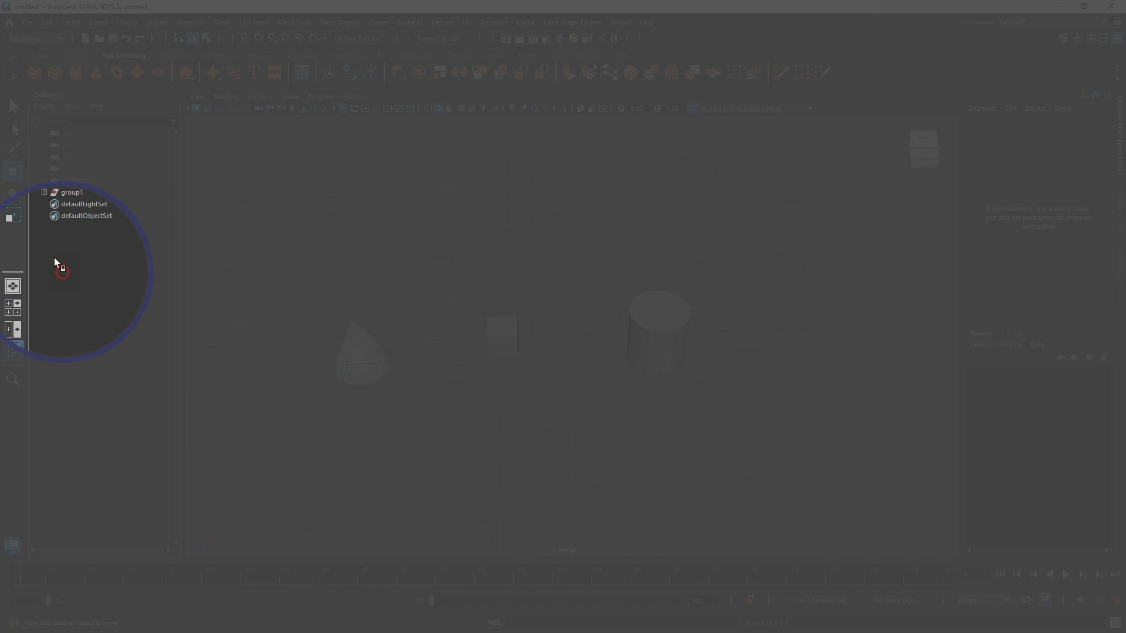
left_click(44, 192)
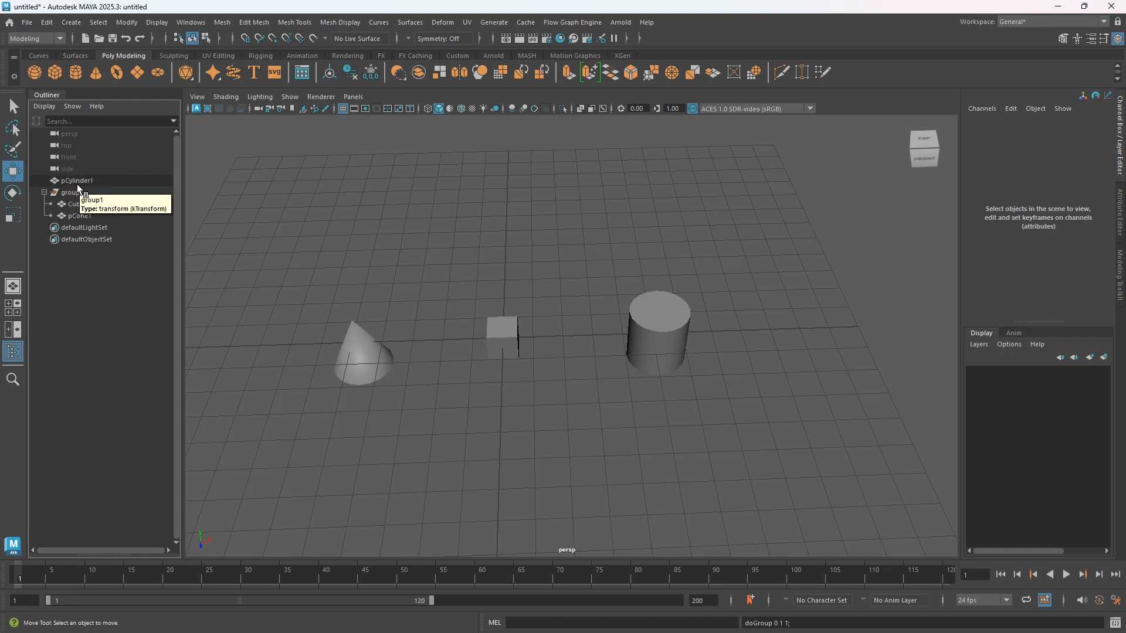
- Move pCylinder1 into the group and rename the group ANything
middle_click_drag(73, 184, 83, 211)
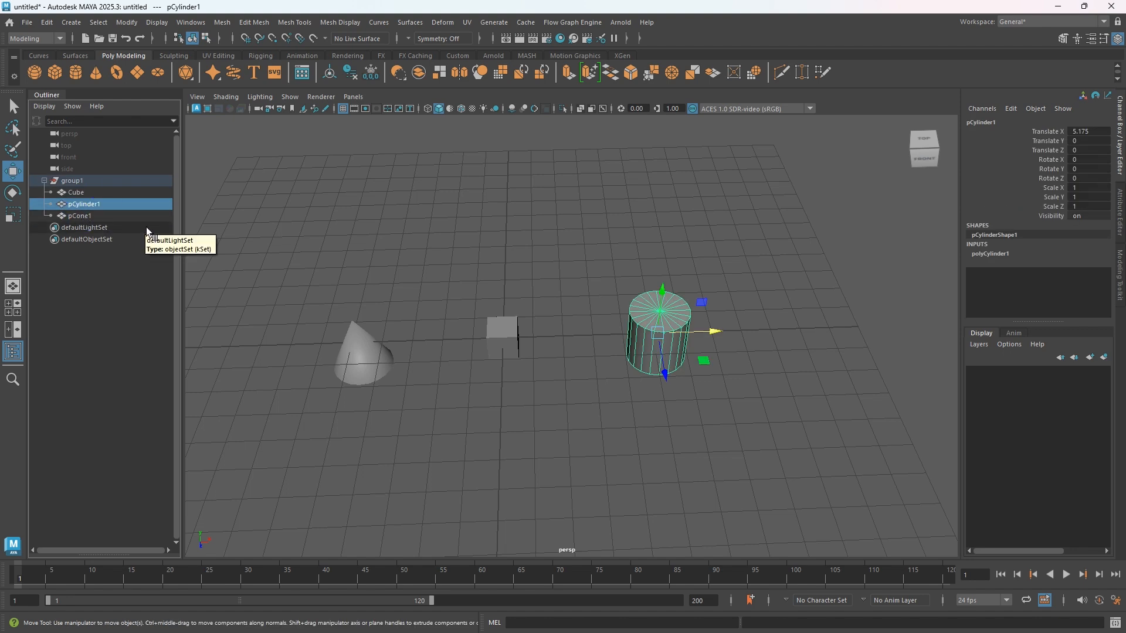
double_click(72, 182)
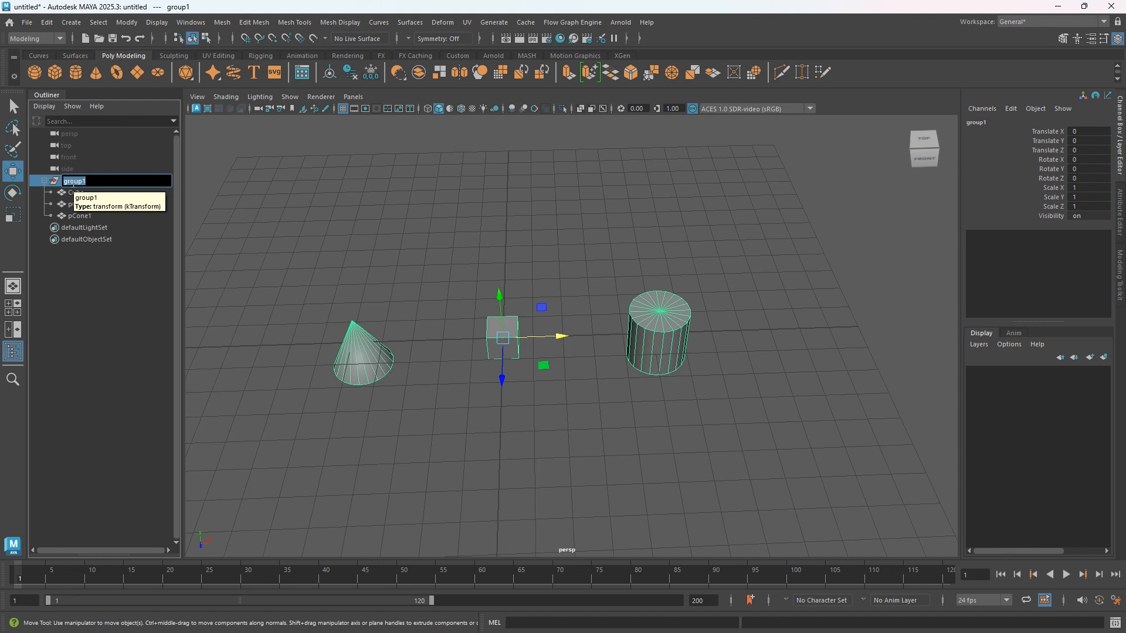
type("ANything")
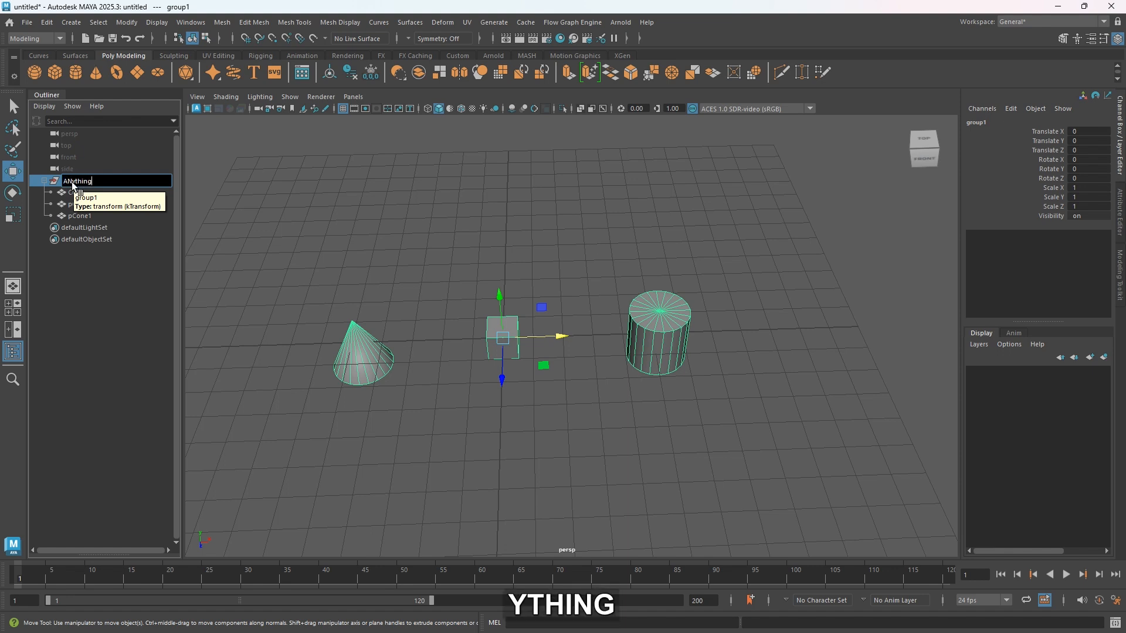
key("Return")
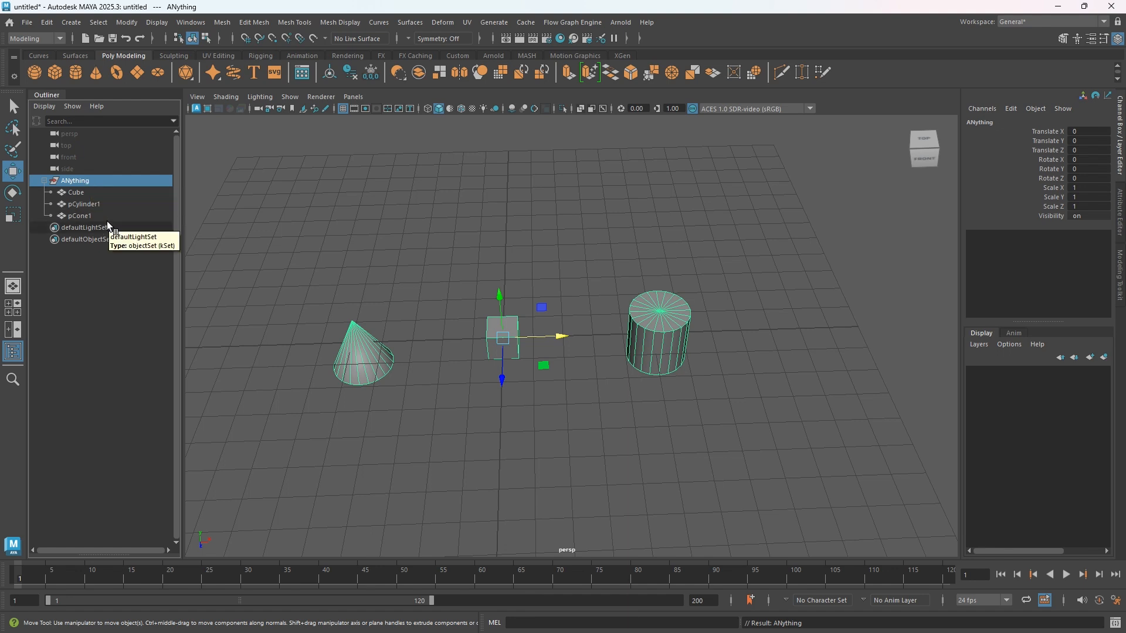
- Undo the group's renaming, the cylinder's move into it and the grouping, and clear the selection
key("ctrl+z")
key("ctrl+z")
key("ctrl+z")
key("ctrl+z")
key("ctrl+z")
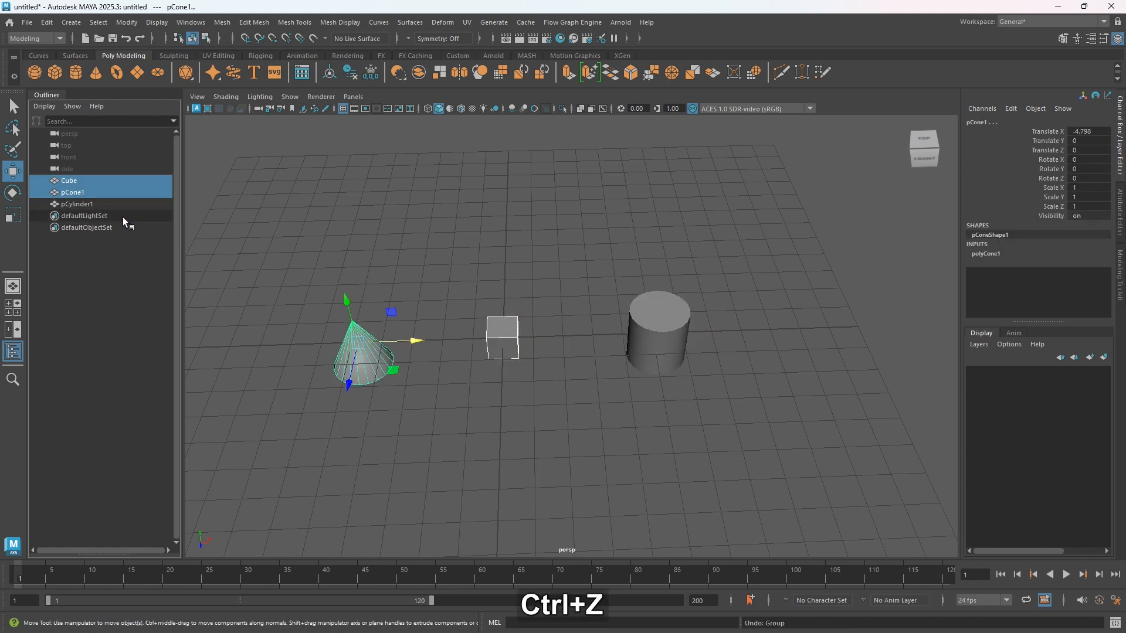
left_click(112, 297)
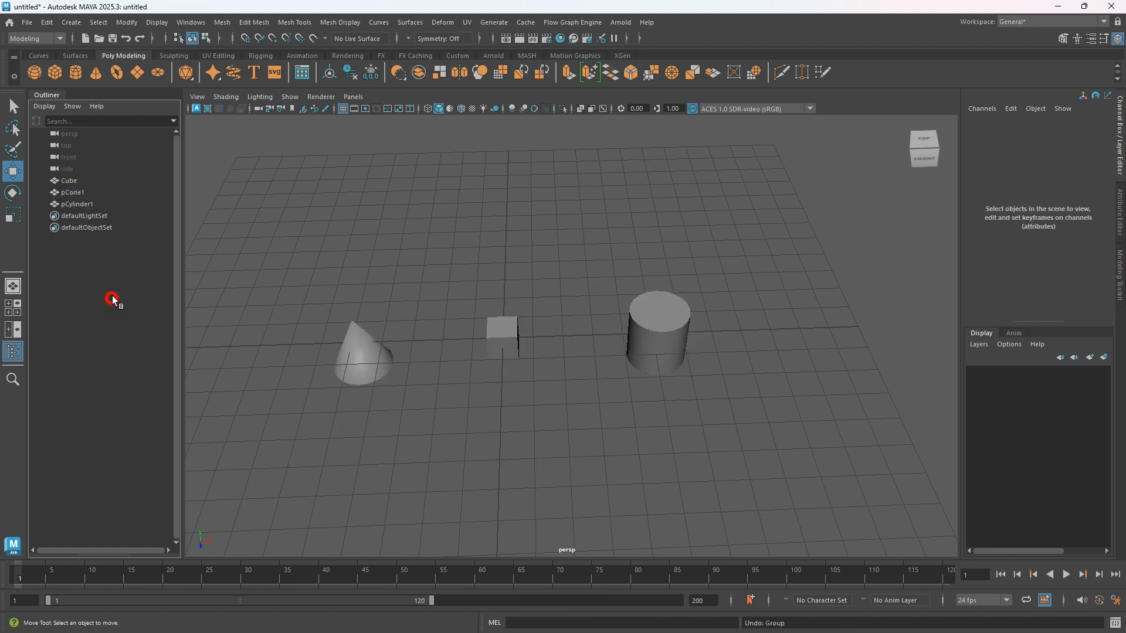
- Parent Cube under pCone1 in the Outliner and expand pCone1 to show its child
middle_click(75, 181)
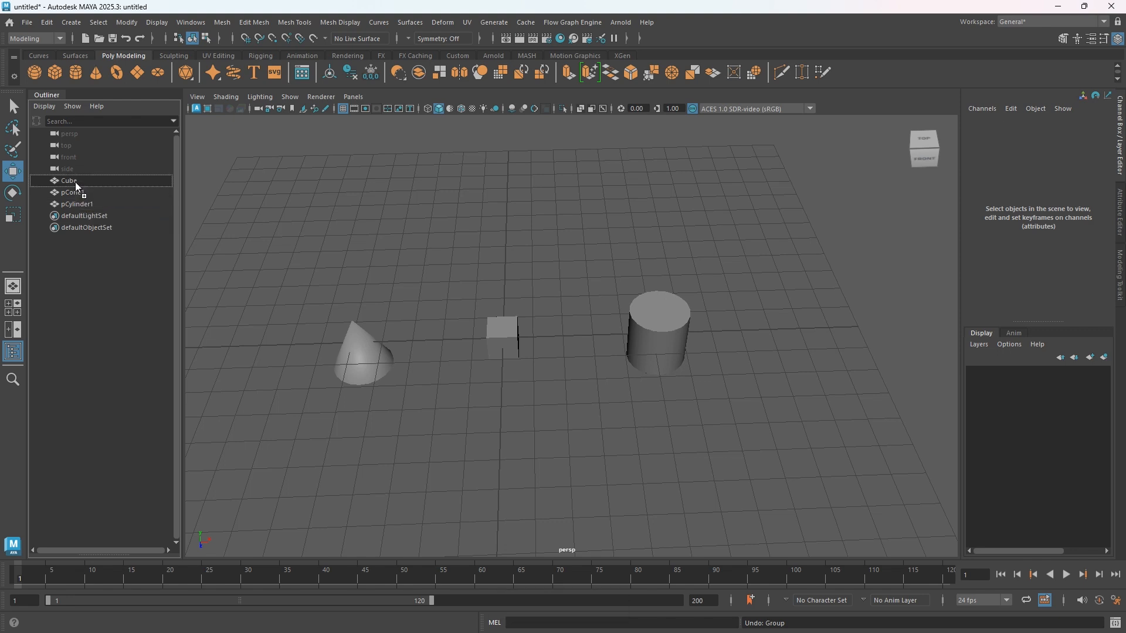
middle_click_drag(75, 182, 76, 191)
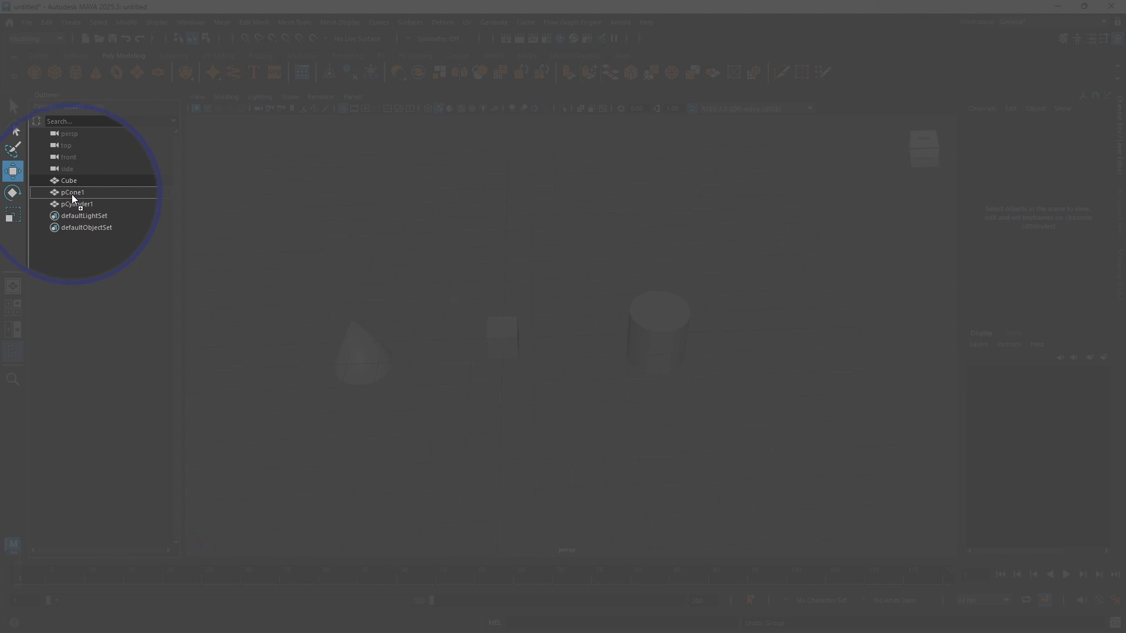
middle_click_drag(72, 195, 72, 193)
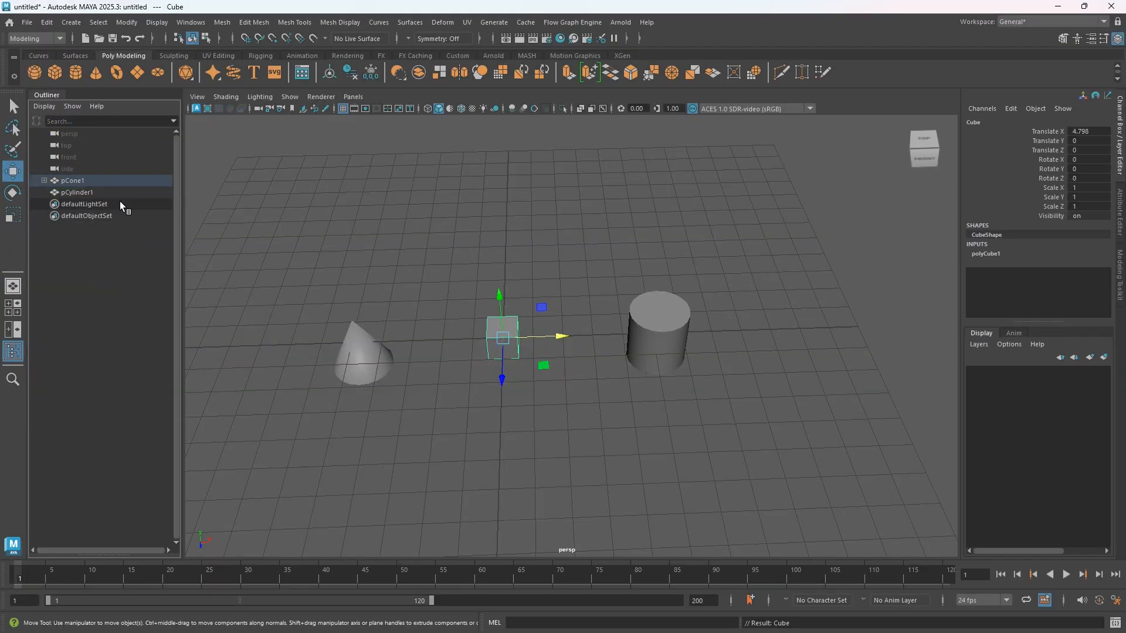
left_click(44, 181)
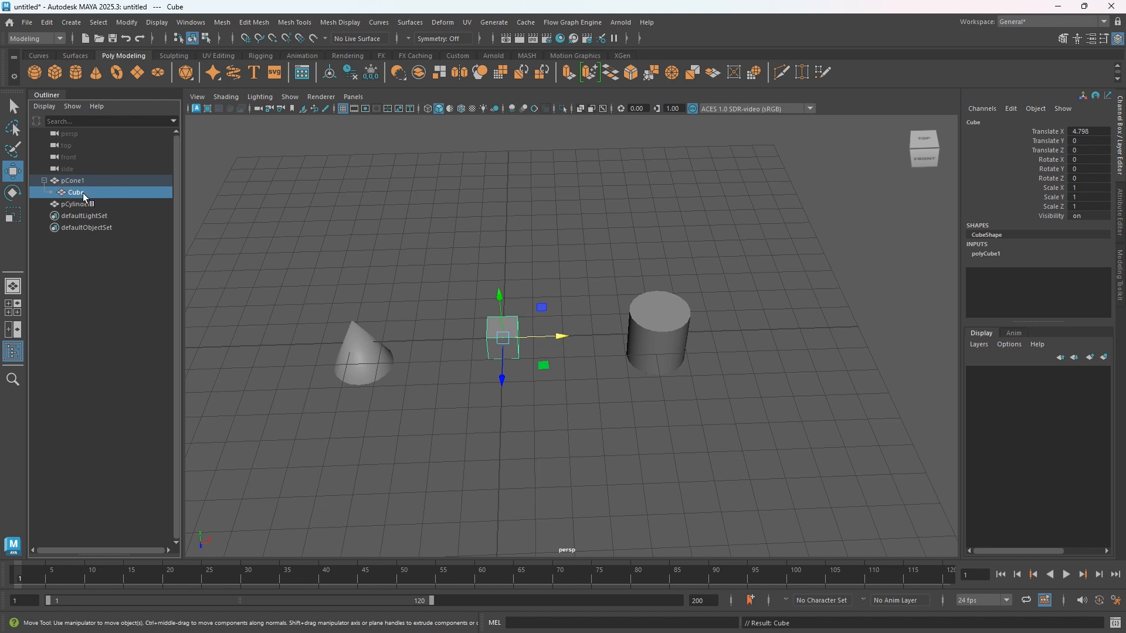
- Shift the child Cube slightly toward the cone along X, and move the parent pCone1 to X about -3.585
mouse_move(565, 339)
left_mouse_down()
mouse_move(537, 343)
mouse_move(554, 341)
left_mouse_up()
left_click(360, 343)
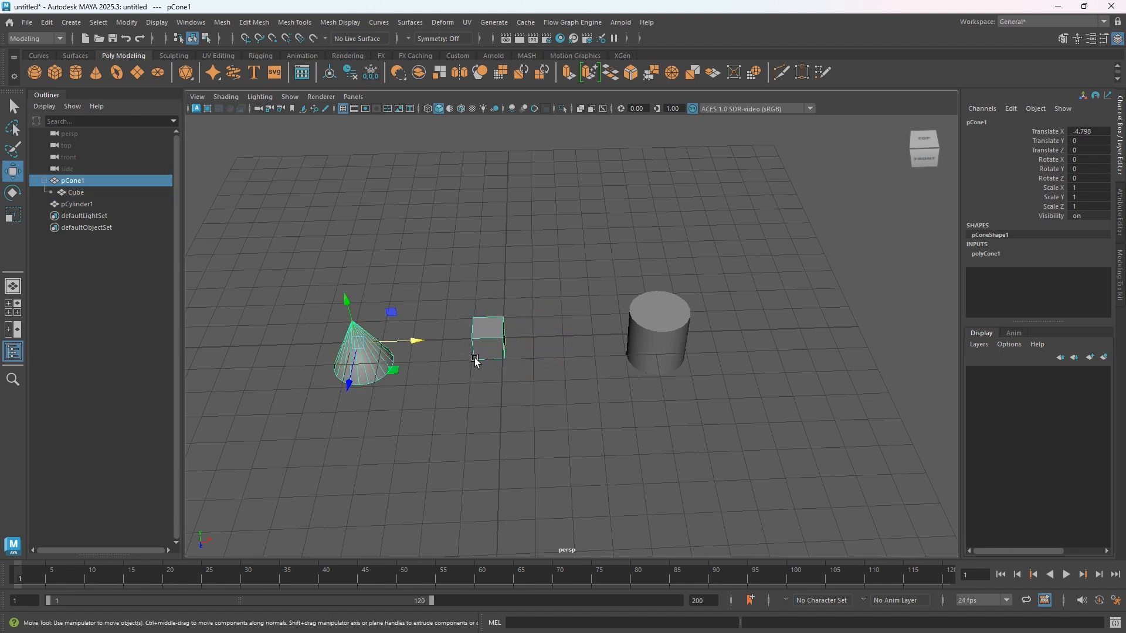
left_click_drag(424, 341, 447, 333)
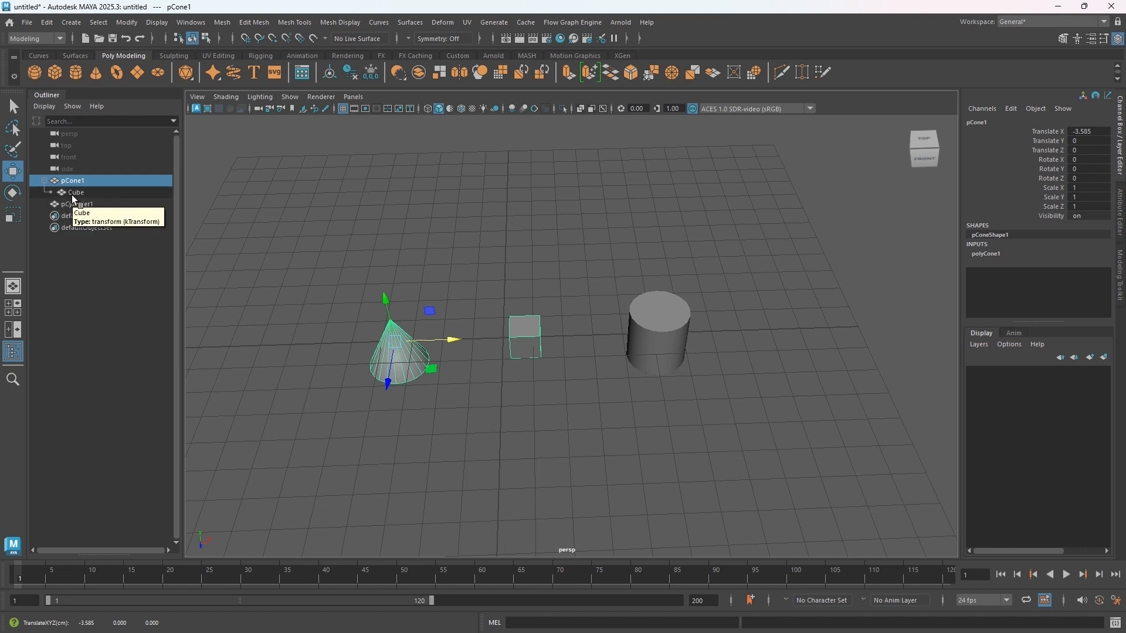
- Reselect only the child Cube and move it slightly closer to the cone along X
left_click(519, 411)
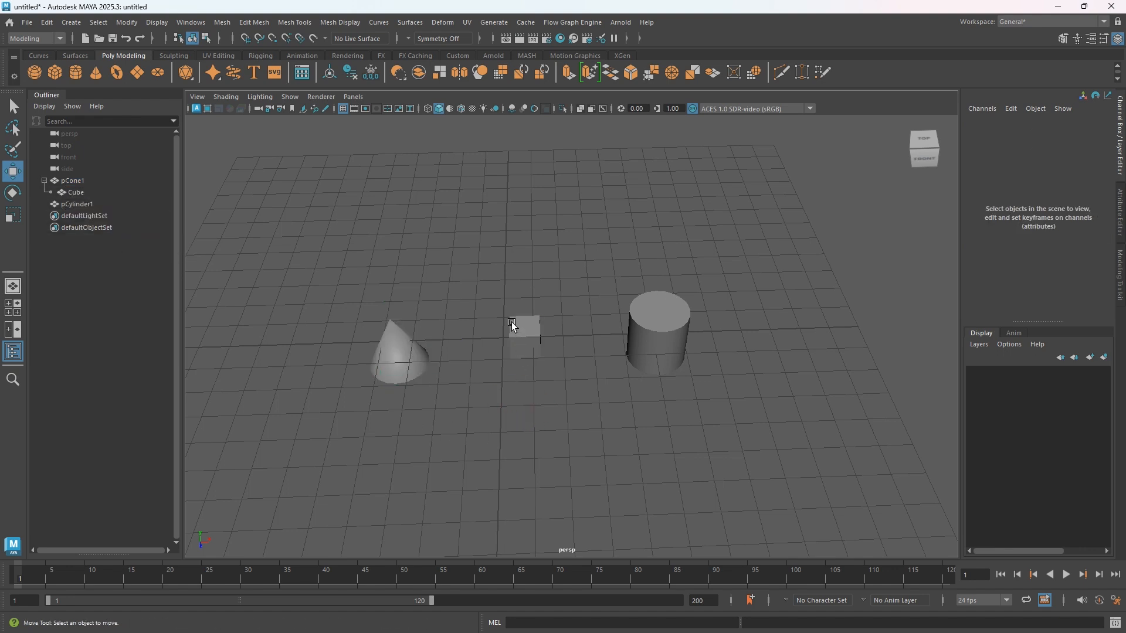
left_click_drag(495, 296, 562, 380)
left_click_drag(574, 335, 553, 329)
- Select the parent pCone1 and move it along X to about -3.31
left_click(405, 376)
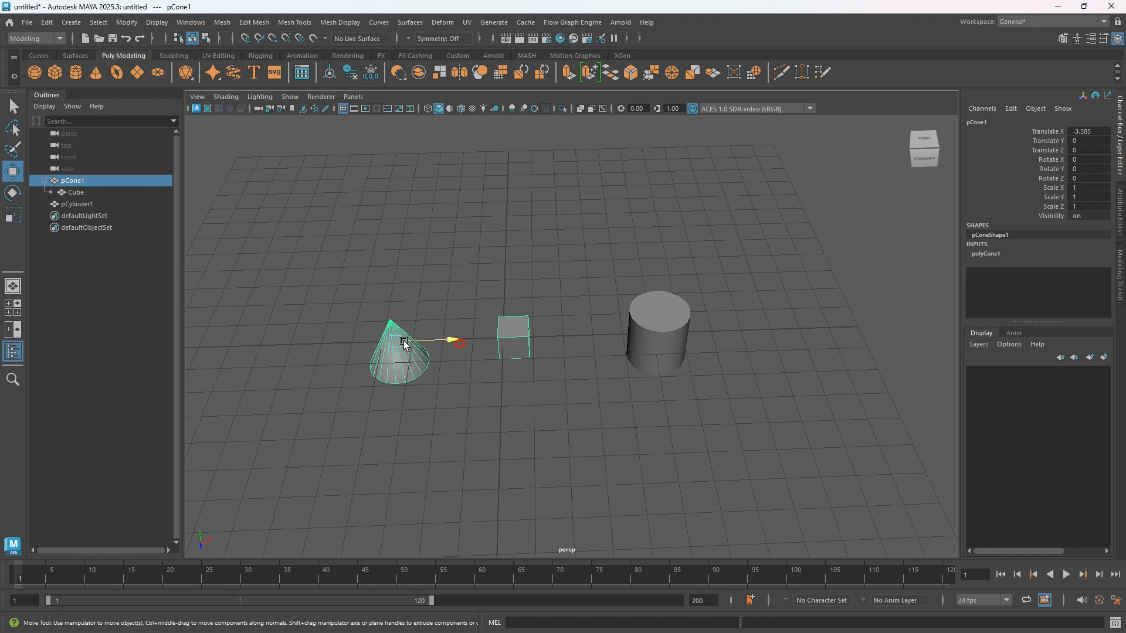
left_click_drag(458, 339, 467, 339)
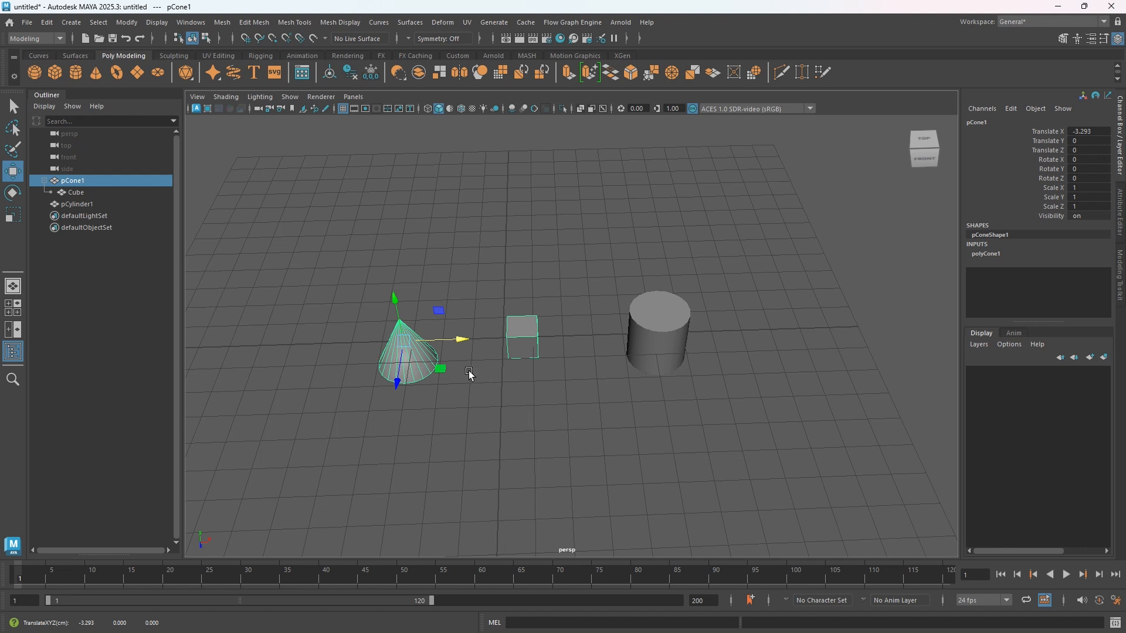
mouse_move(464, 343)
left_mouse_down()
mouse_move(399, 342)
mouse_move(474, 341)
left_mouse_up()
- Move the child Cube freely to about X 3.789, Y 0.253, Z -0.217, and shift pCone1 to X about -4.276
left_click_drag(434, 202, 578, 410, "shift")
left_click(522, 339)
left_click_drag(567, 334, 516, 327)
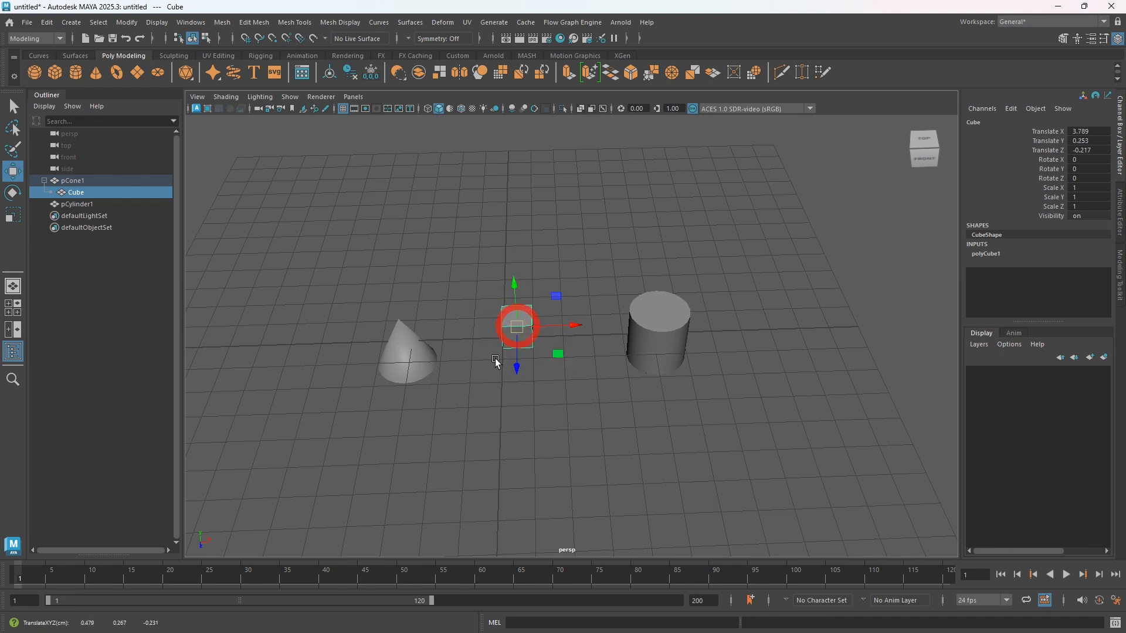
left_click(411, 354)
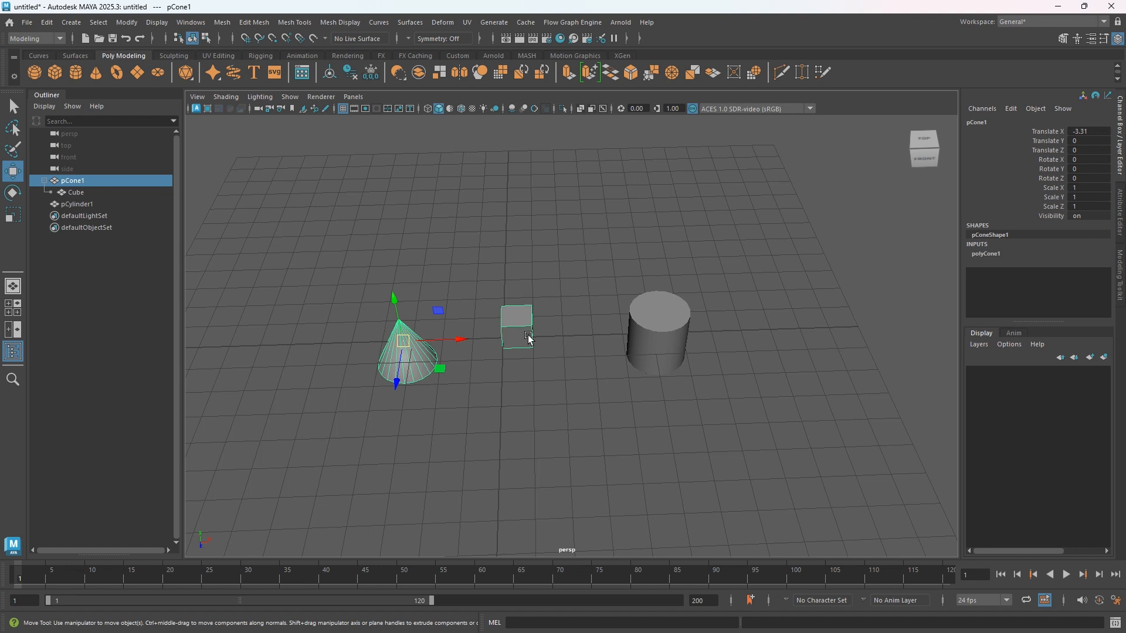
left_click_drag(472, 340, 433, 340)
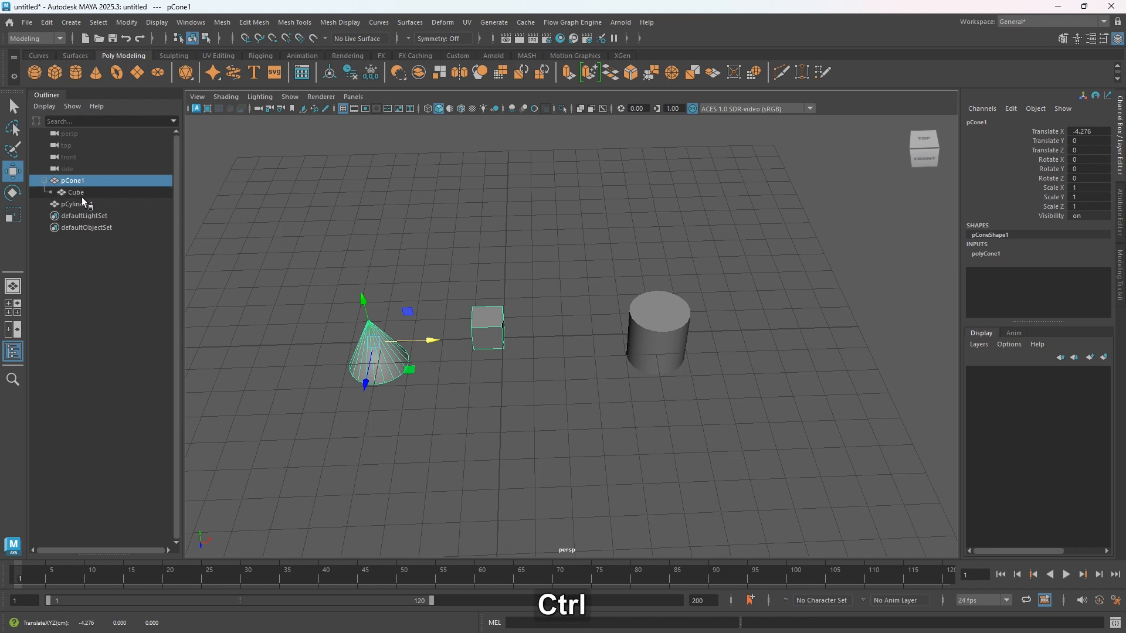
- Undo the cone and Cube moves and their parenting, restoring Cube and pCone1 as separate, unselected top-level objects
key("ctrl+z")
key("ctrl+z")
key("ctrl+z")
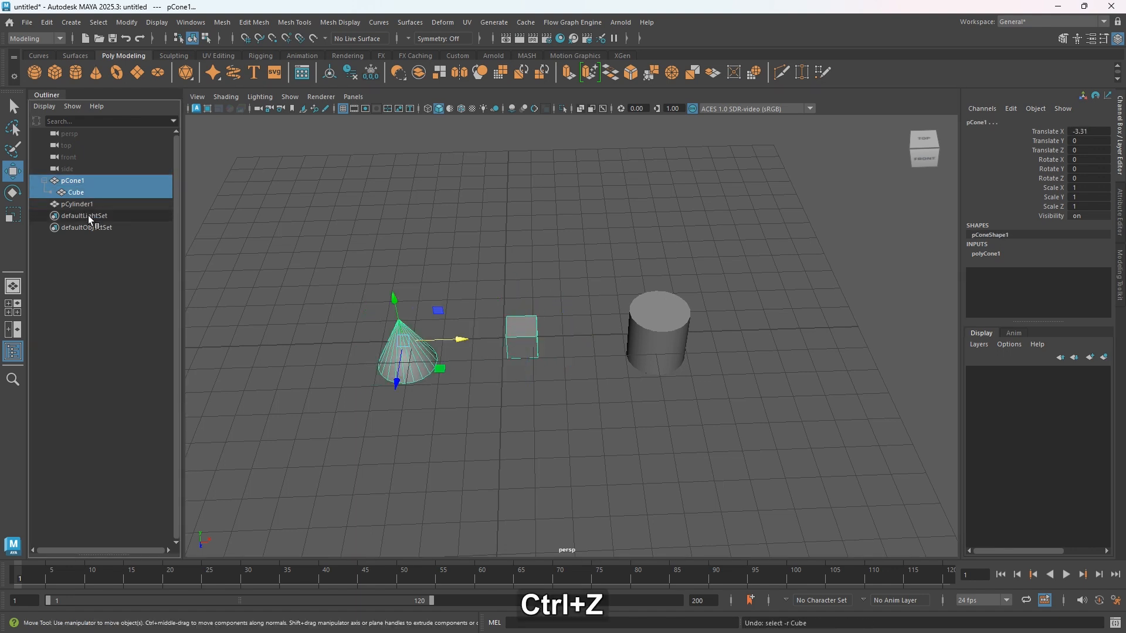
key("ctrl+z")
key("ctrl+z")
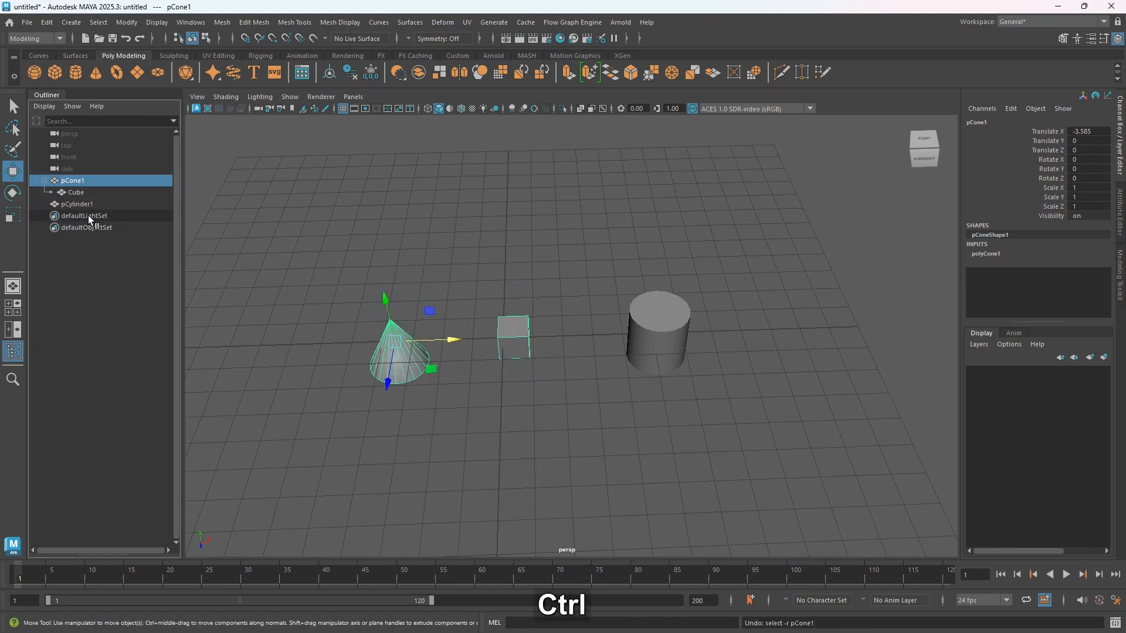
key("ctrl+z")
key("ctrl+z")
key("ctrl+z")
key("ctrl+z")
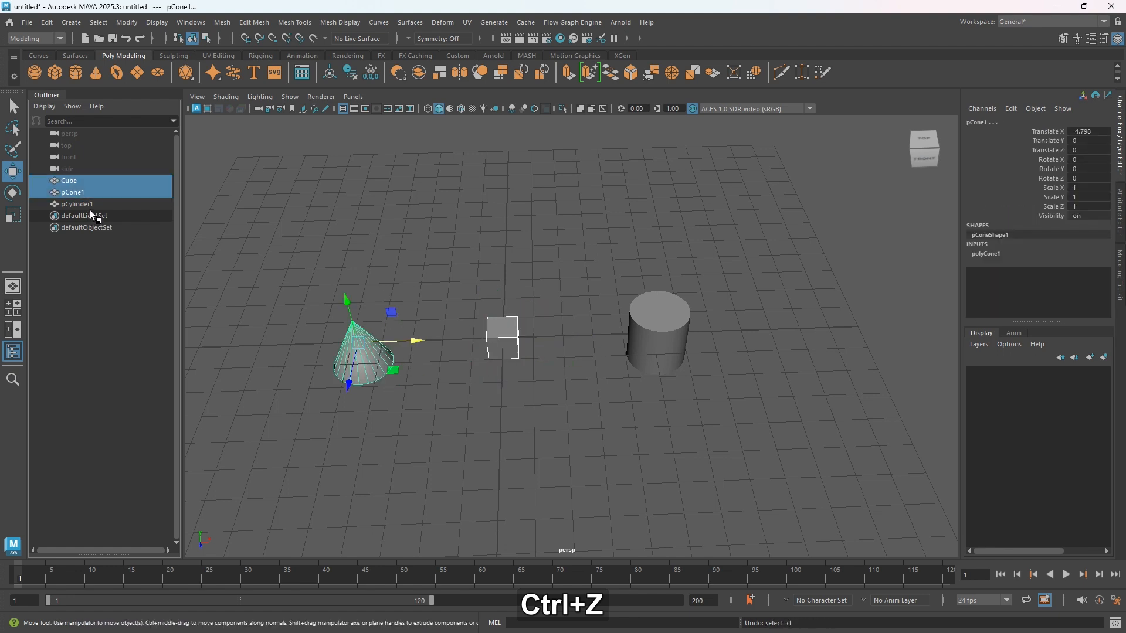
key("ctrl+z")
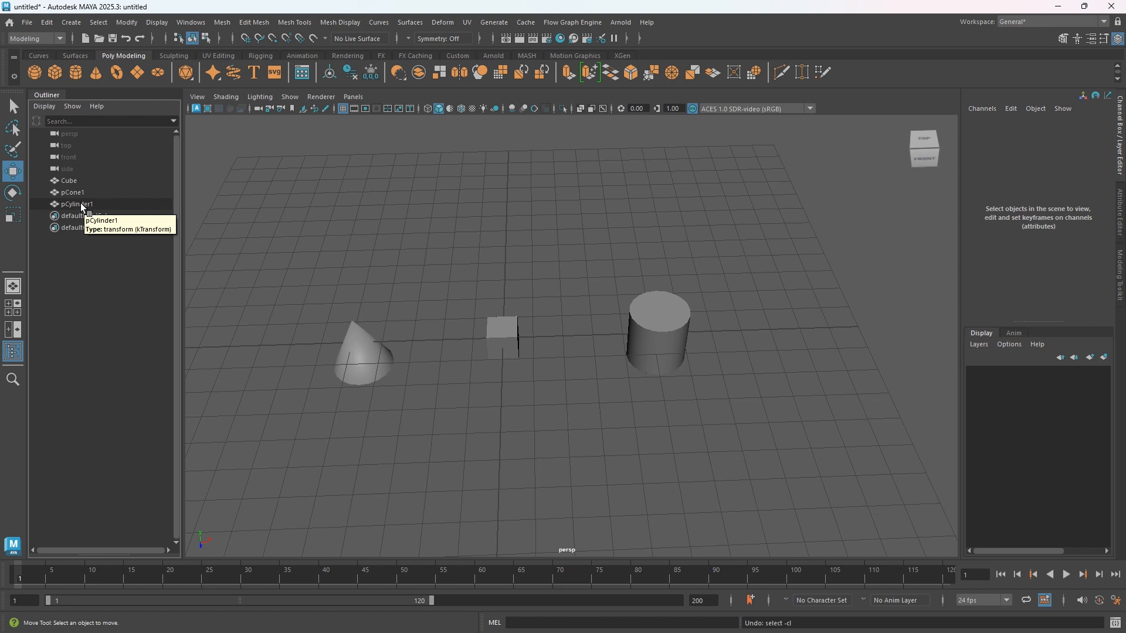
- Reorder the Outliner so that pCylinder1 sits between Cube and pCone1
middle_click_drag(76, 200, 77, 201)
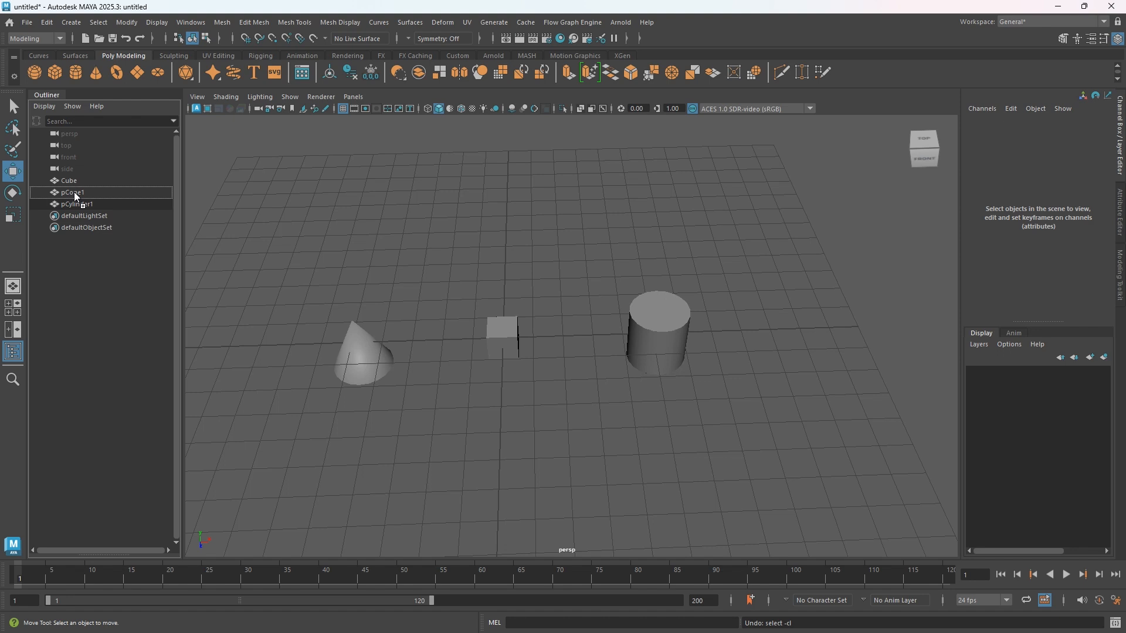
middle_click_drag(74, 191, 74, 188)
middle_click_drag(74, 188, 74, 189)
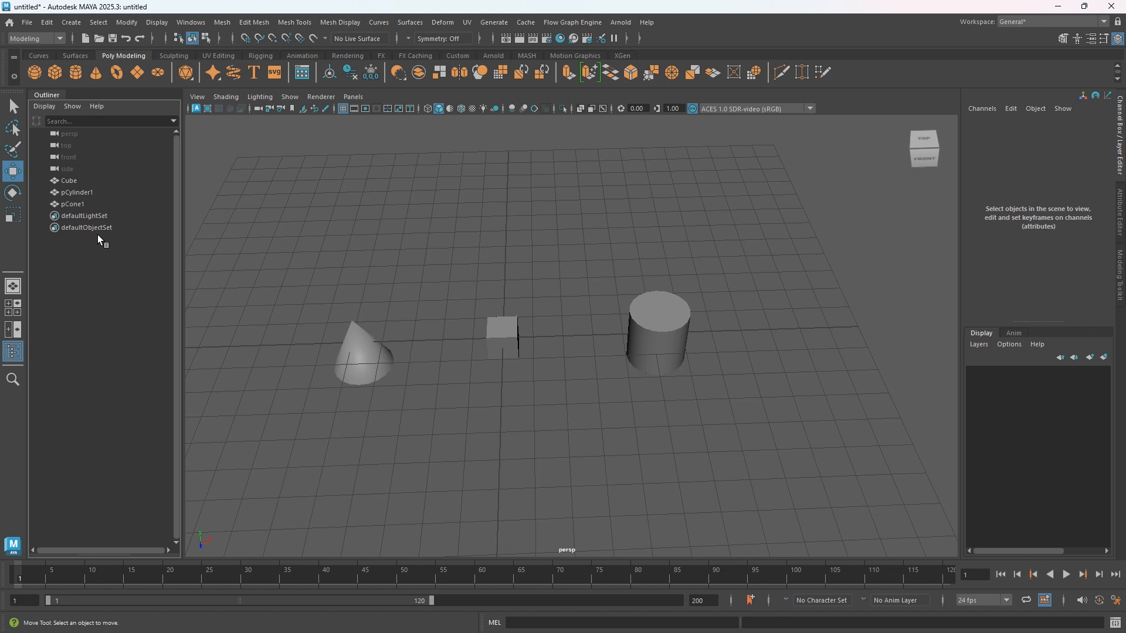
- Select Cube, pCylinder1 and pCone1 together in the Outliner, and clear the selection
left_click(69, 180)
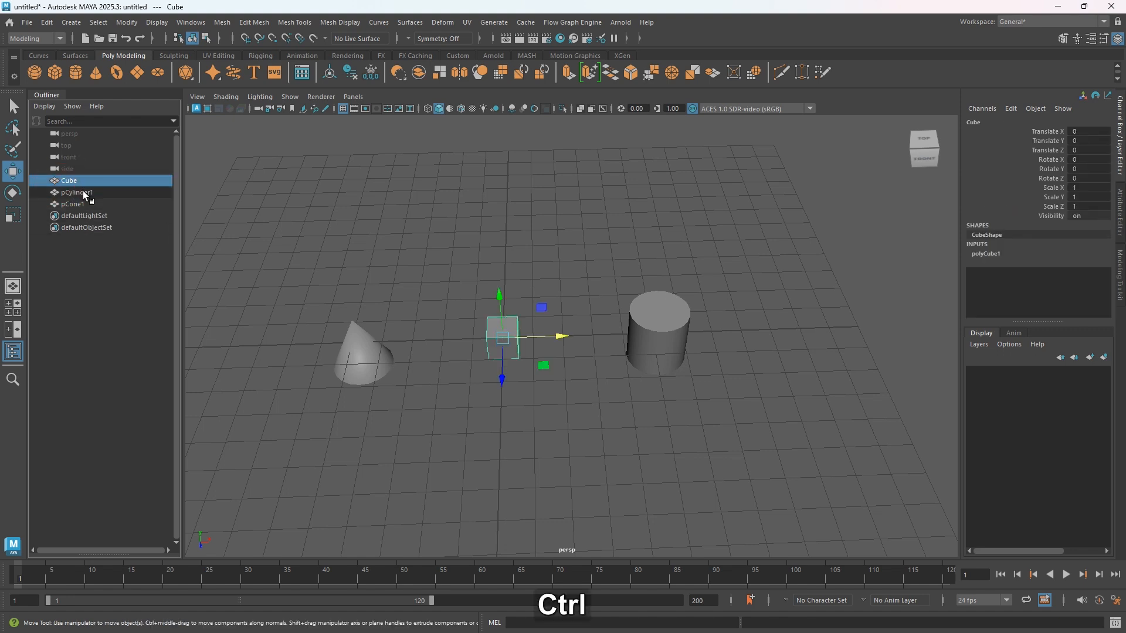
left_click(83, 193, "ctrl")
left_click(84, 204, "ctrl")
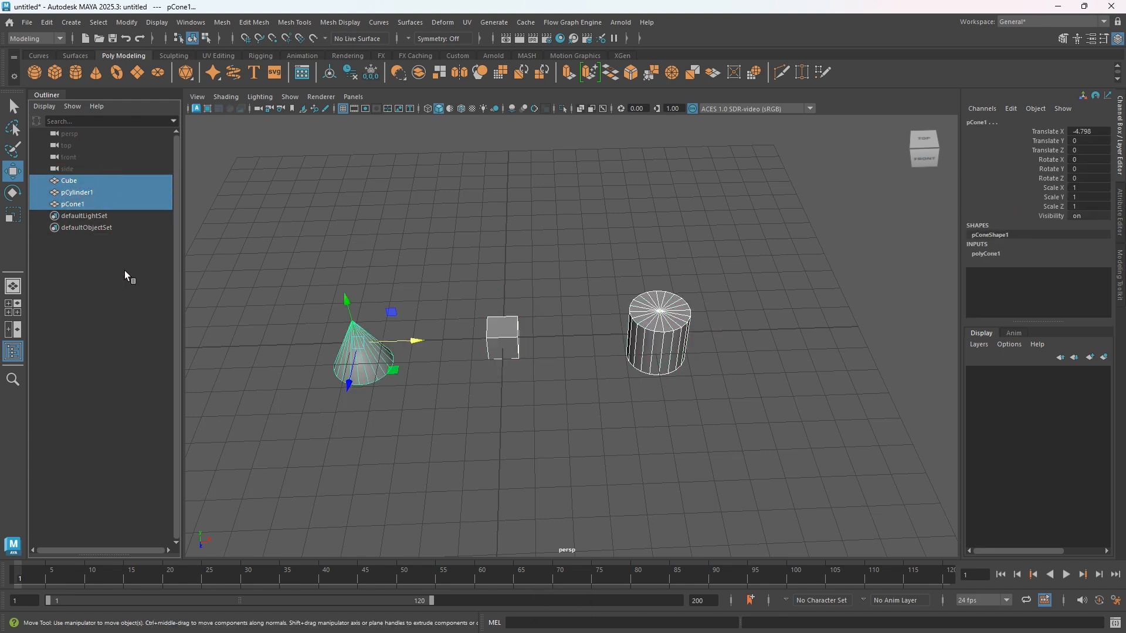
left_click(116, 288)
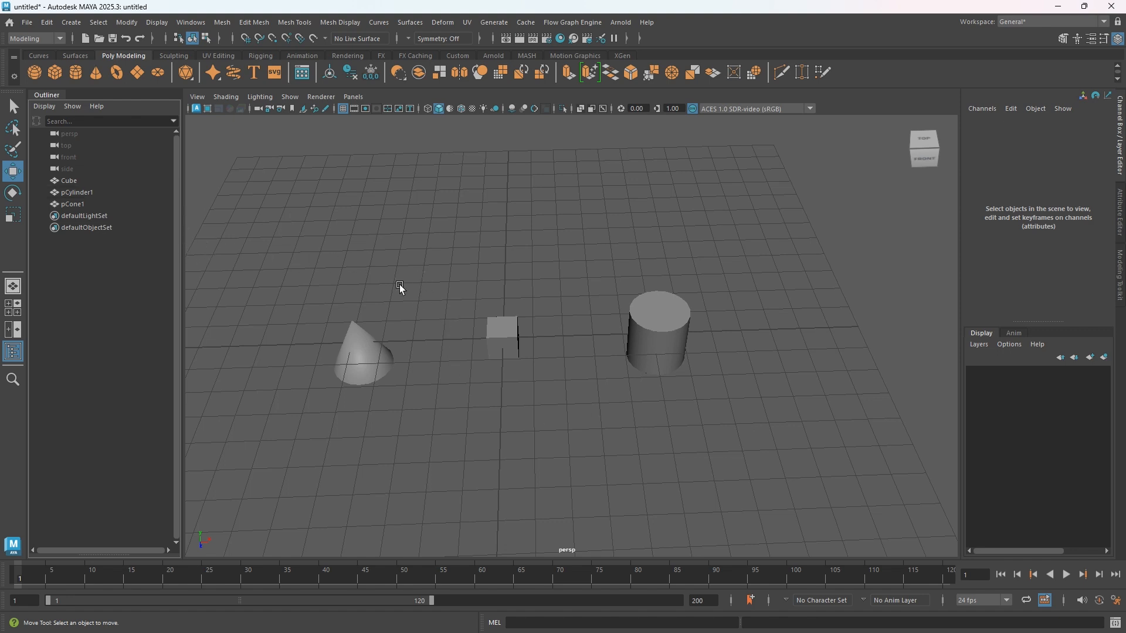
- Select the cone, cube and cylinder together in the viewport, first individually and again with a marquee, and deselect them
left_click(378, 354, "shift")
left_click(505, 343, "shift")
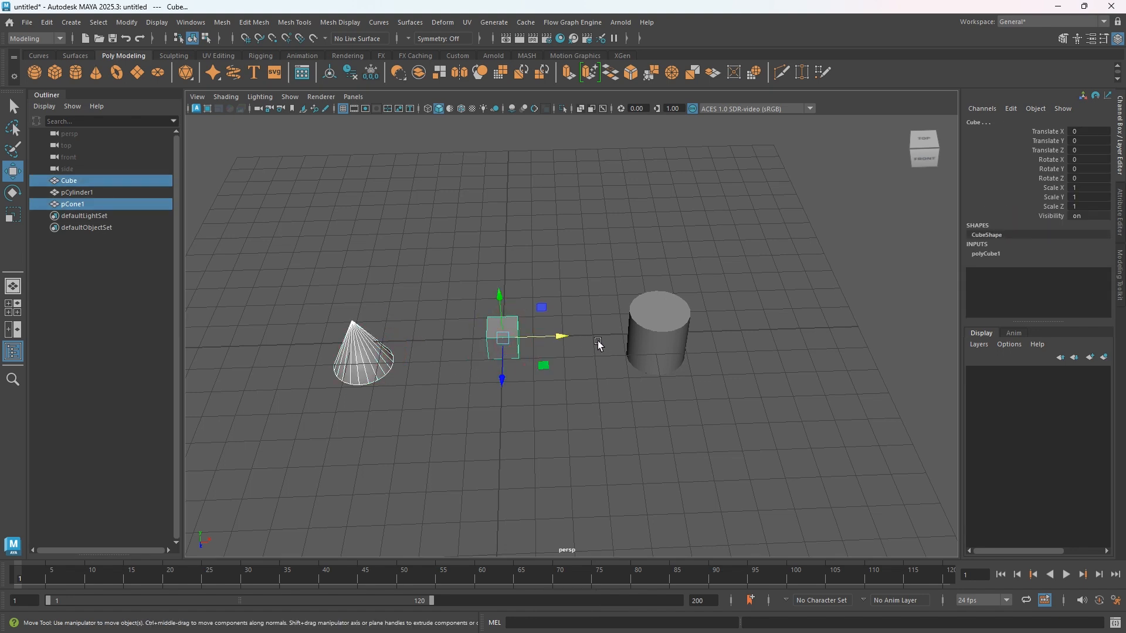
left_click(636, 339, "shift")
left_click_drag(819, 424, 302, 226)
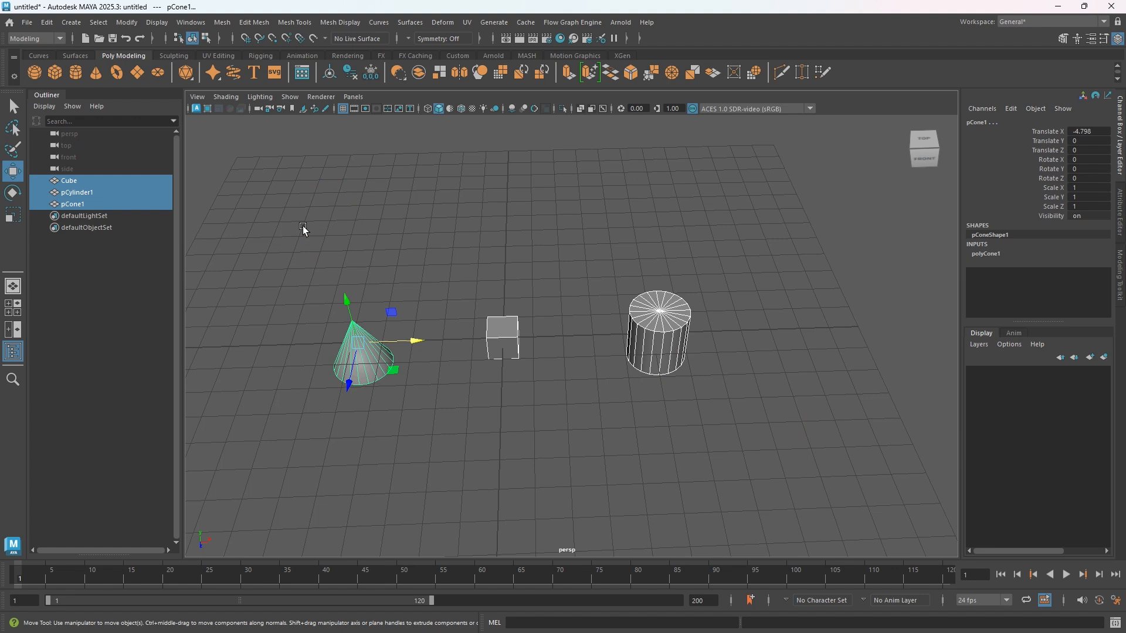
left_click(521, 227)
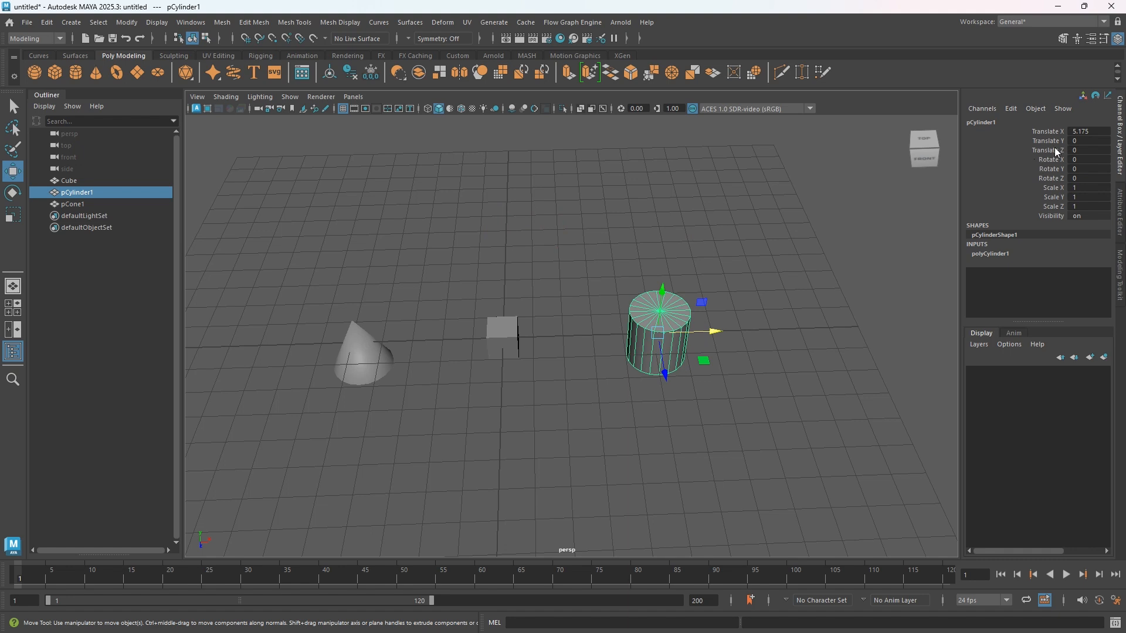
- Select the cube, the cylinder and the cone in turn to examine each one's transform values in the Channel Box
left_click(503, 343)
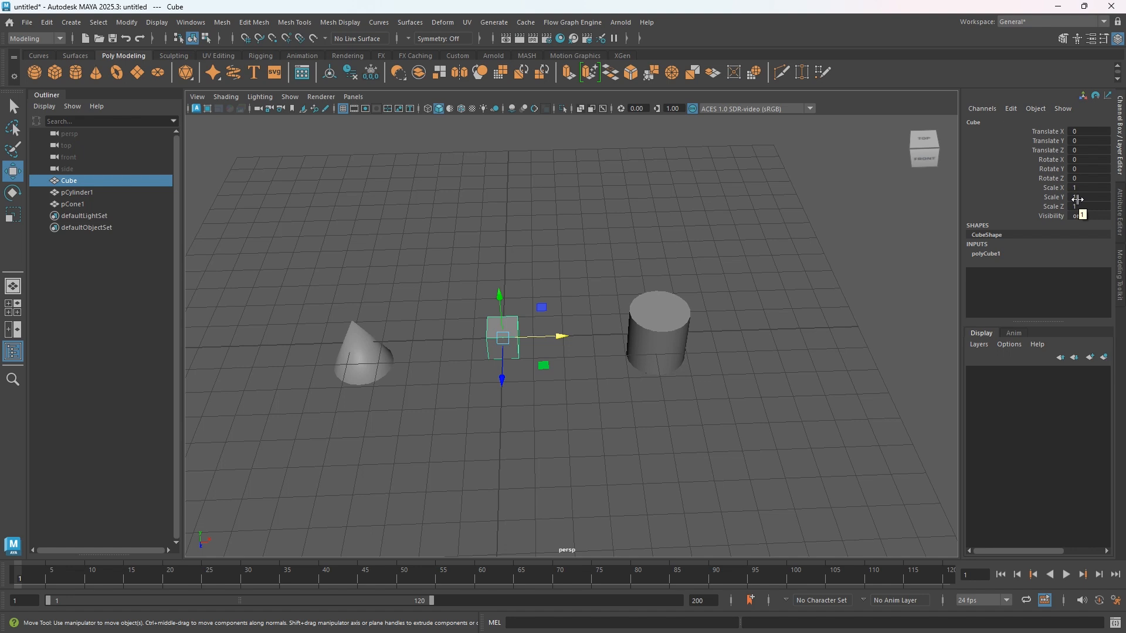
left_click(670, 332)
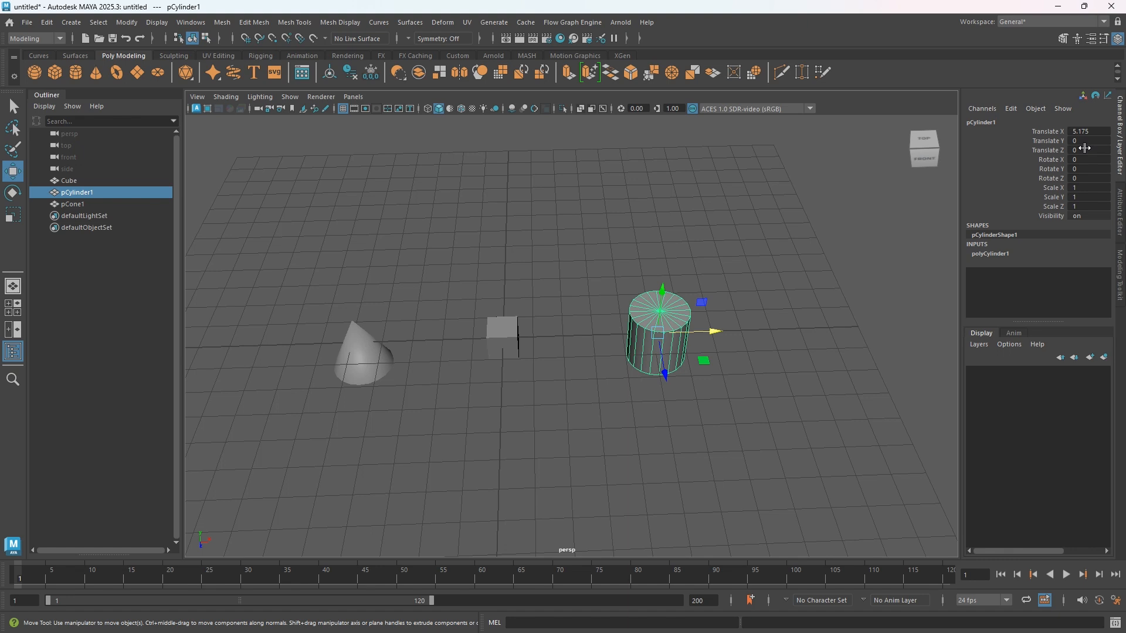
left_click(378, 373)
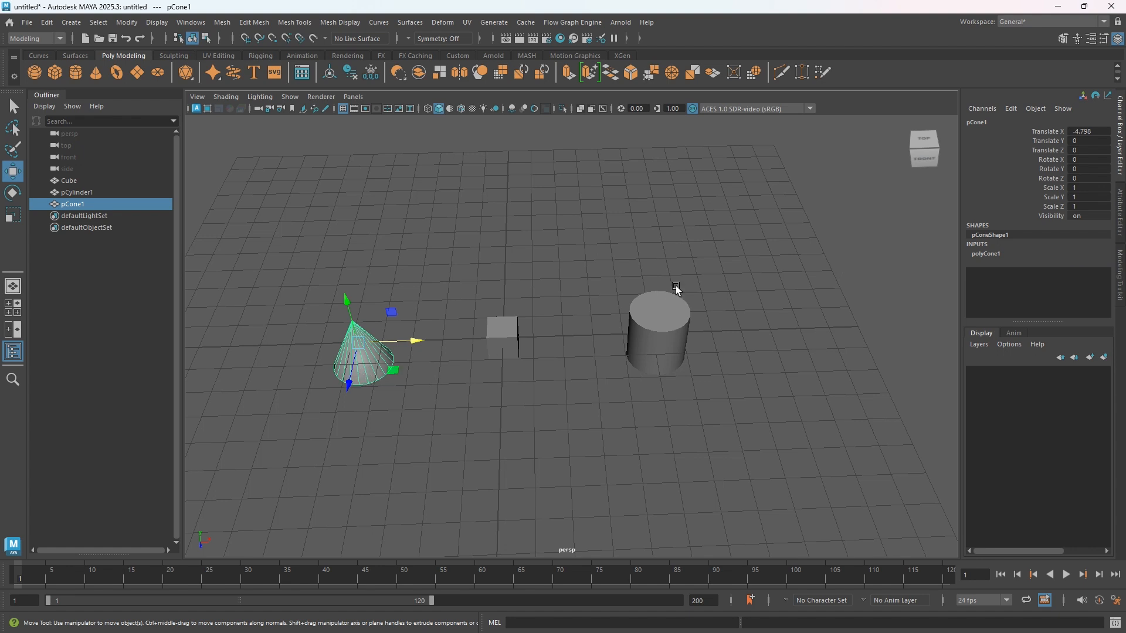
- Set pCone1's Scale X, Scale Y and Scale Z to 2
left_click(1094, 185)
left_click(1000, 189)
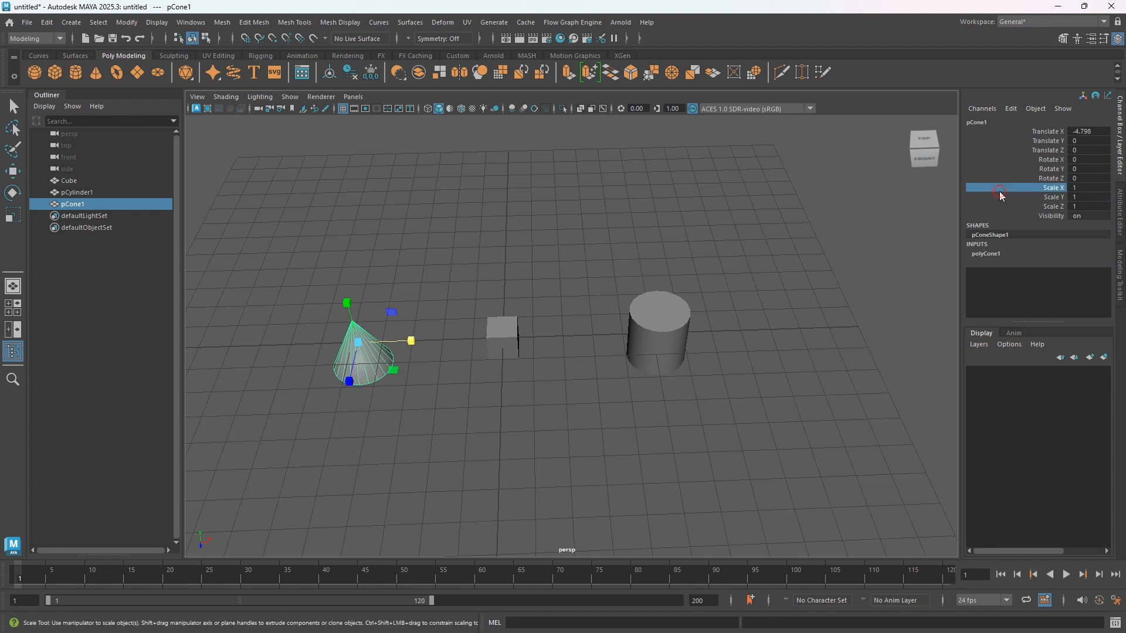
left_click(1072, 189)
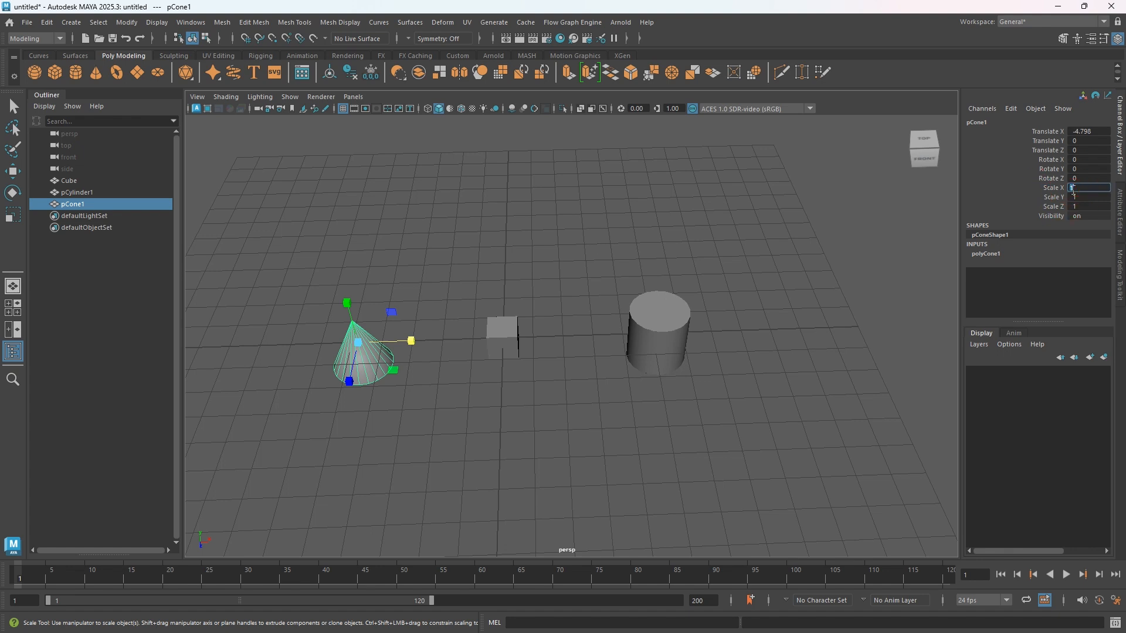
type("2")
left_click(1073, 197)
type("2")
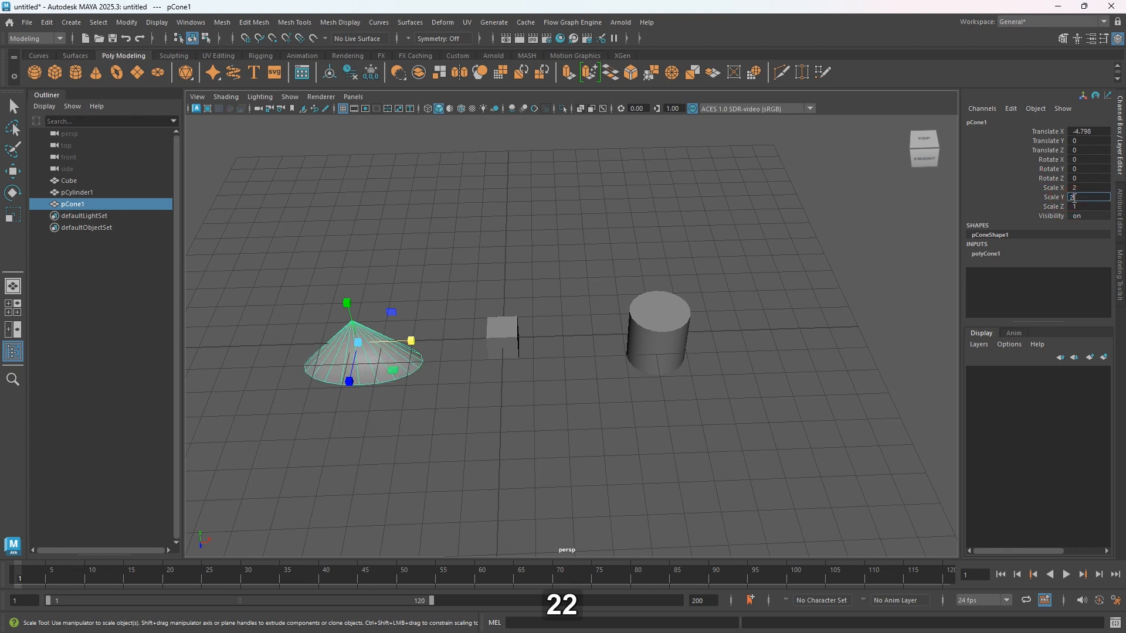
left_click(1076, 206)
type("2")
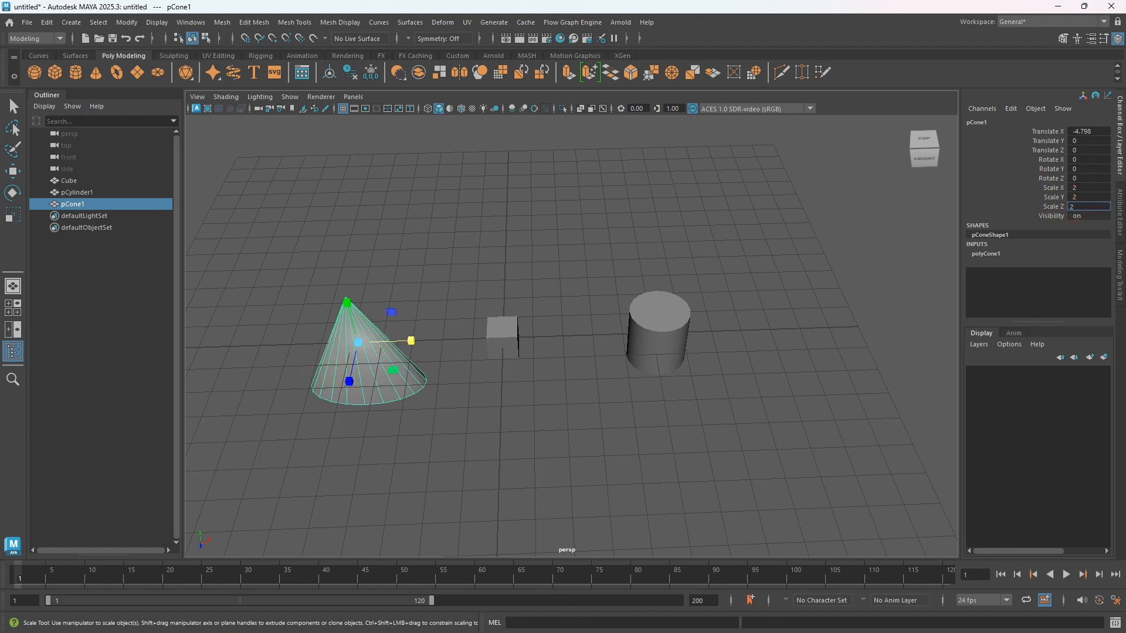
key("Return")
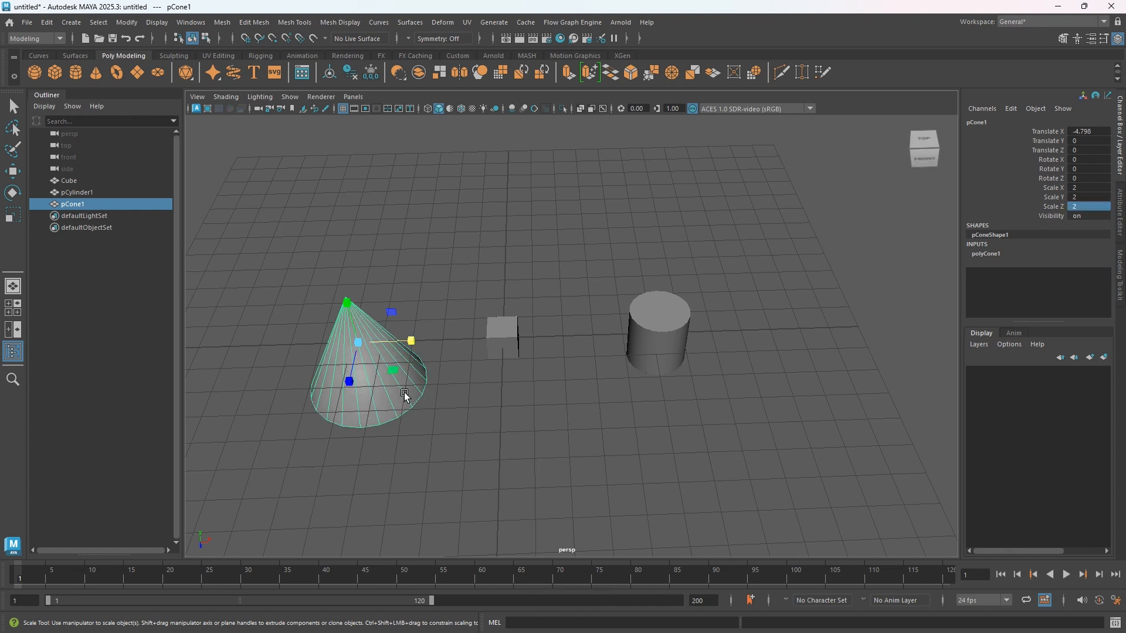
- Move the scaled cone along X to about -4.588, and set its Translate X to -6
key("w")
left_click_drag(414, 340, 422, 340)
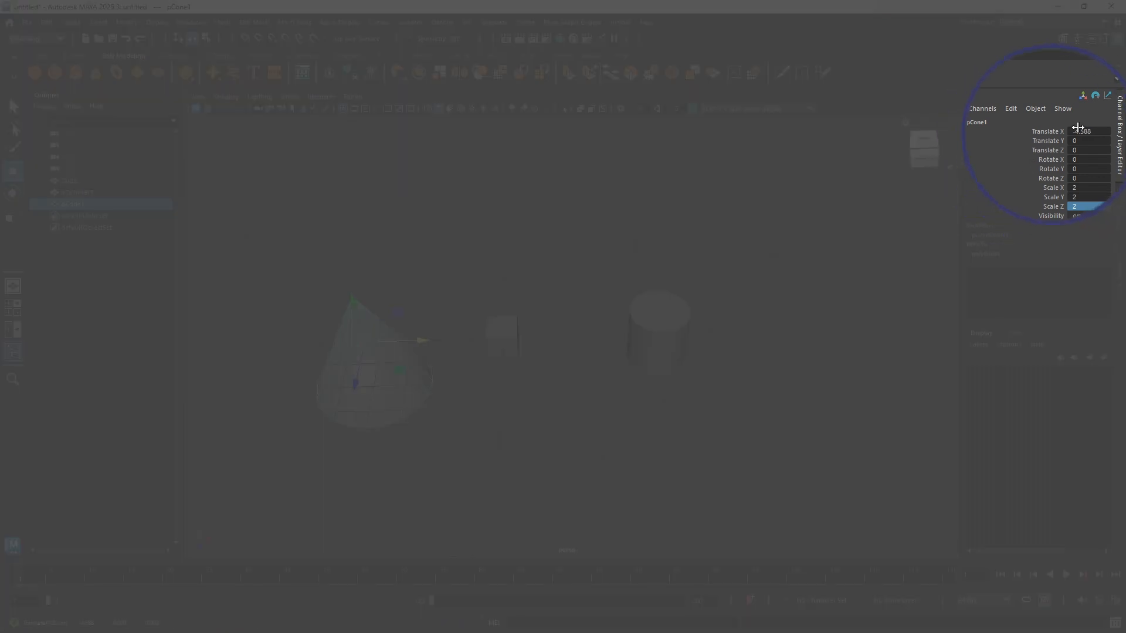
left_click(1094, 131)
type("-6")
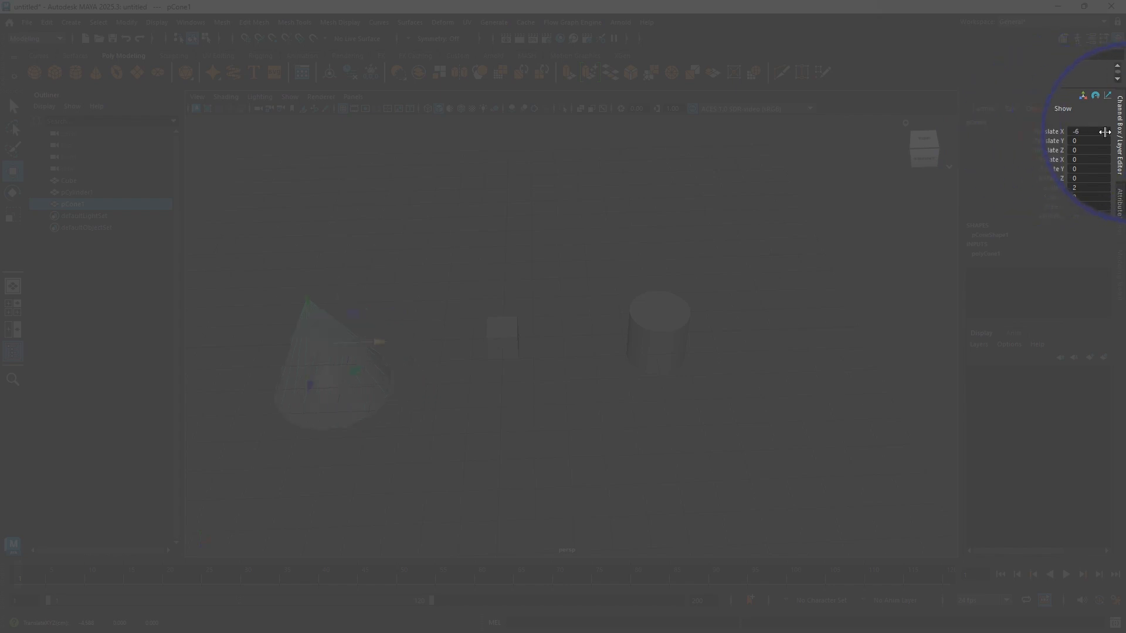
key("Return")
- Undo the last Translate X entry on pCone1
left_click(1099, 128)
left_click(1096, 122)
mouse_move(1095, 132)
left_mouse_down()
mouse_move(1125, 154)
mouse_move(917, 139)
mouse_move(961, 127)
mouse_move(874, 131)
mouse_move(1100, 130)
left_mouse_up()
key("ctrl+z")
key("ctrl+z")
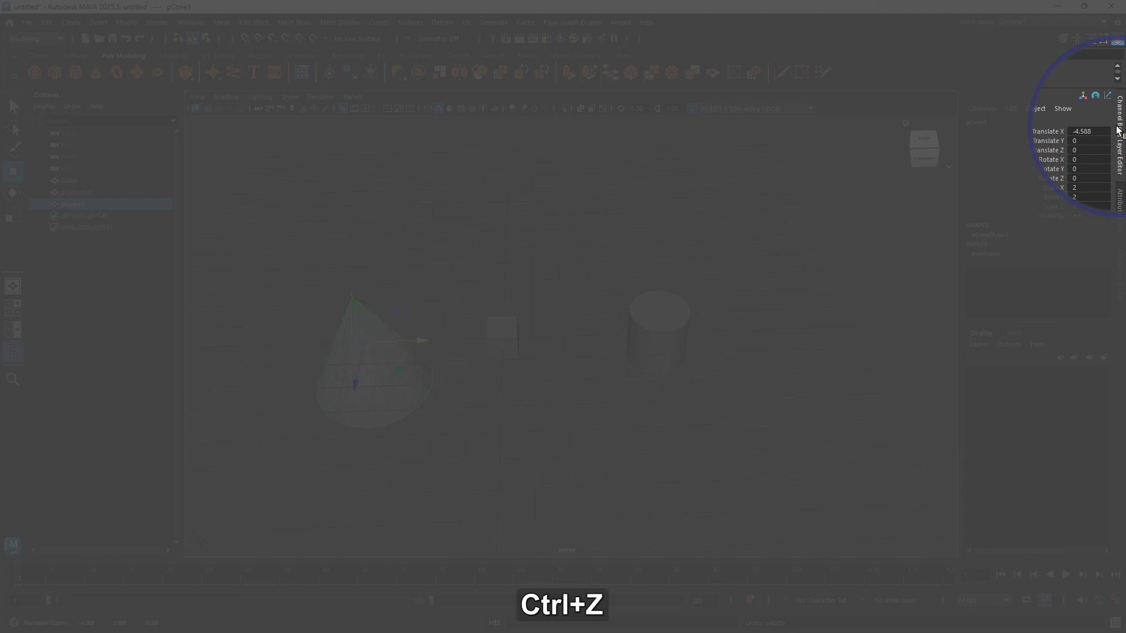
- Set pCone1's Translate X to 0, and move the cone along X to about -5.49
left_click(1089, 131)
type("0")
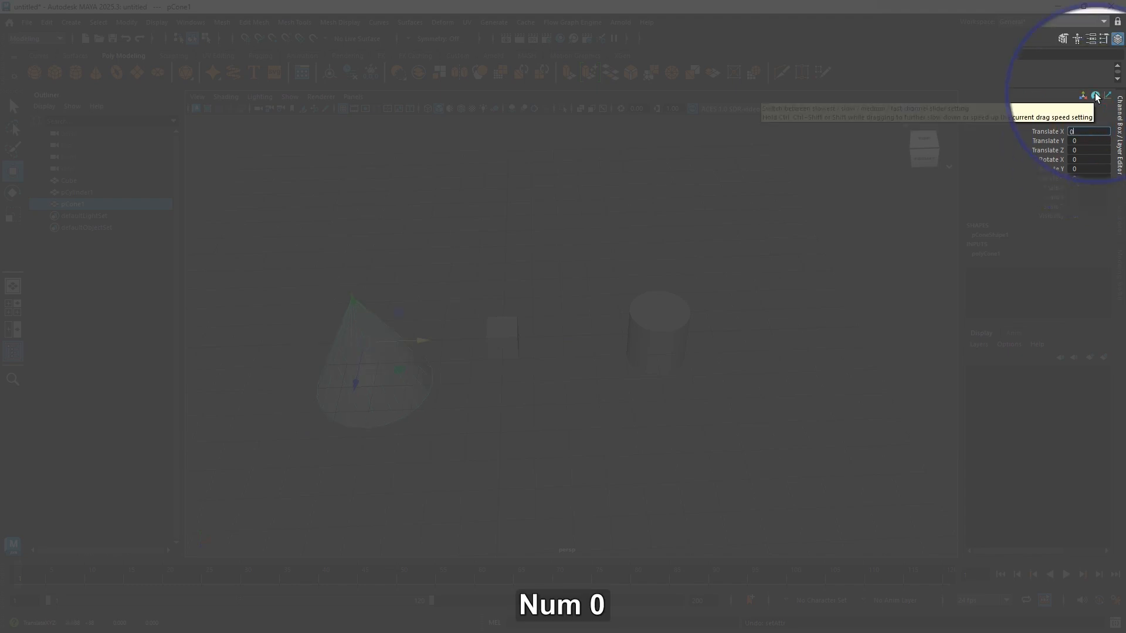
key("Return")
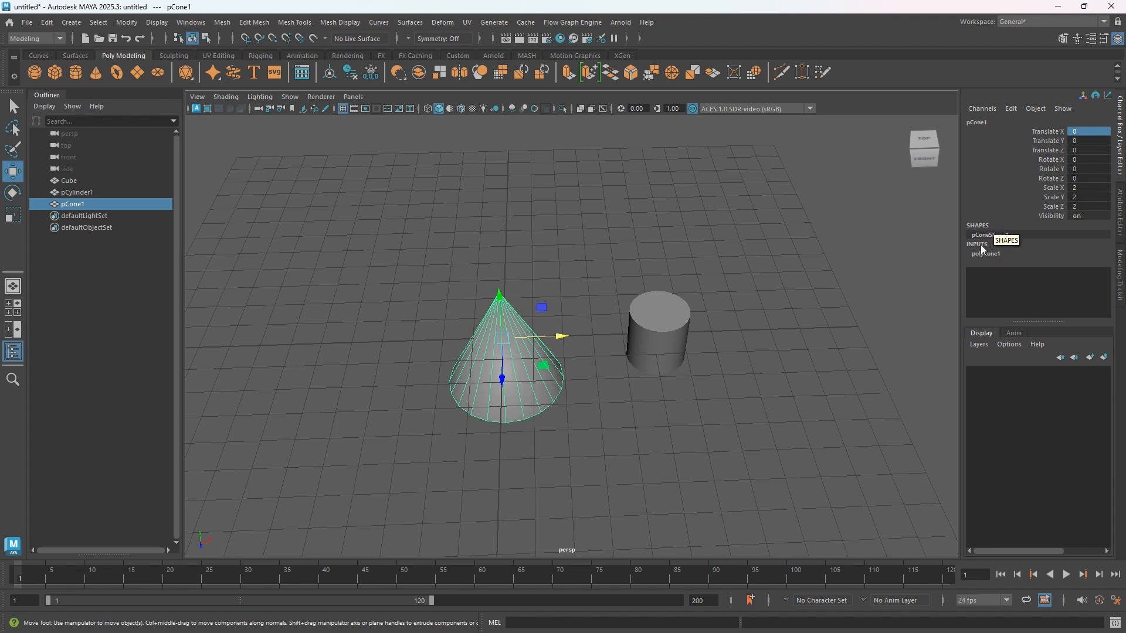
left_click_drag(557, 335, 353, 329)
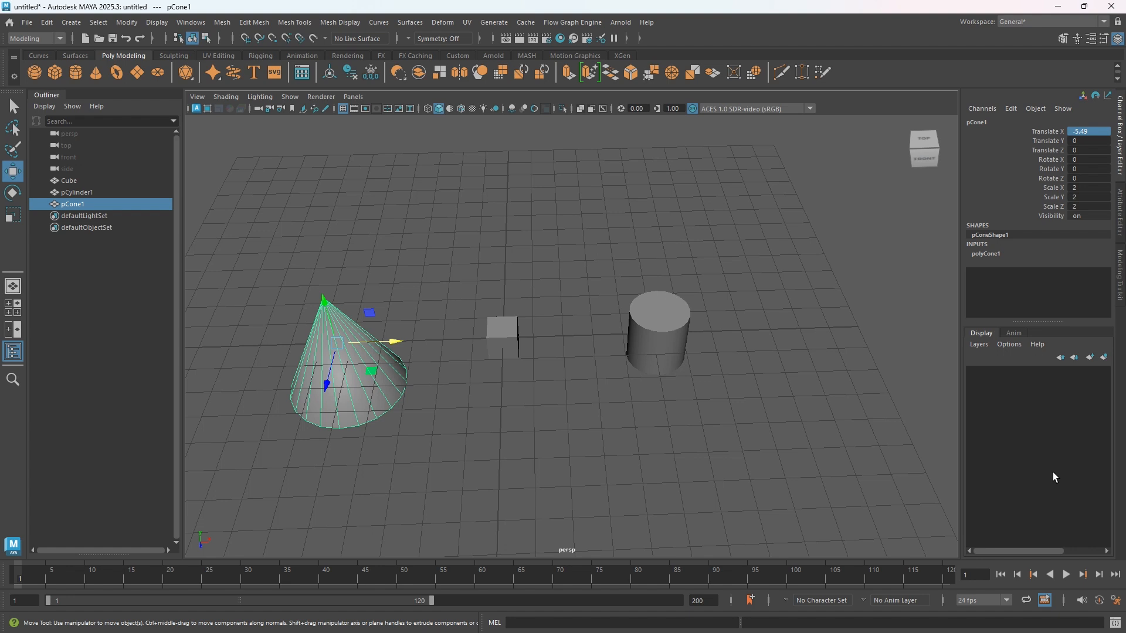
- Show the Attribute Editor with the cone's polyCone1 history settings
left_click(1120, 209)
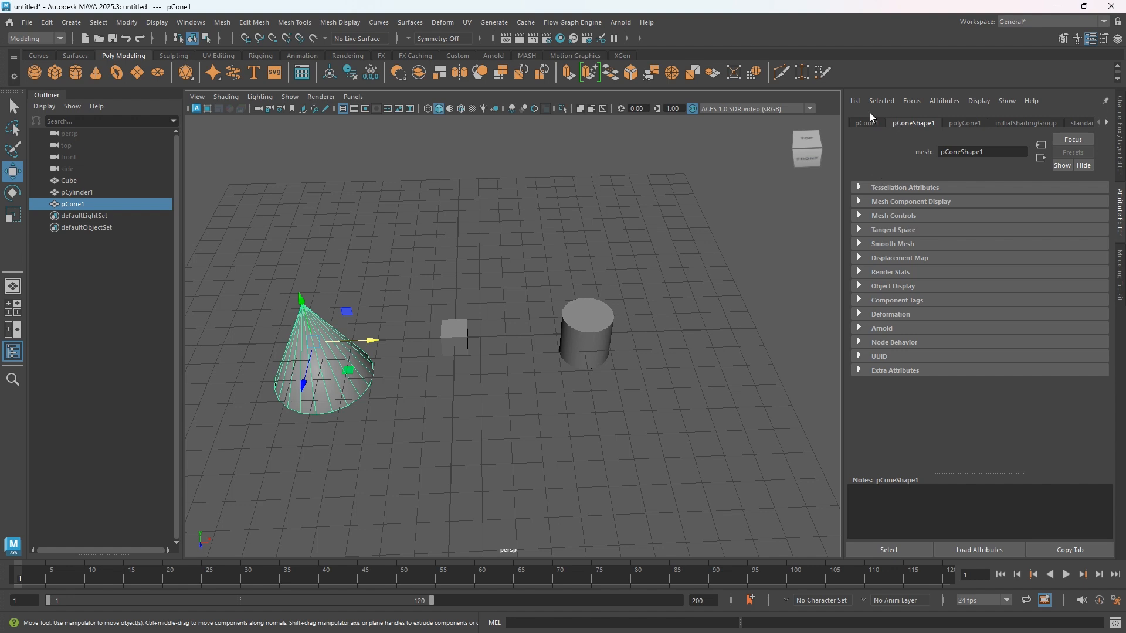
left_click(959, 122)
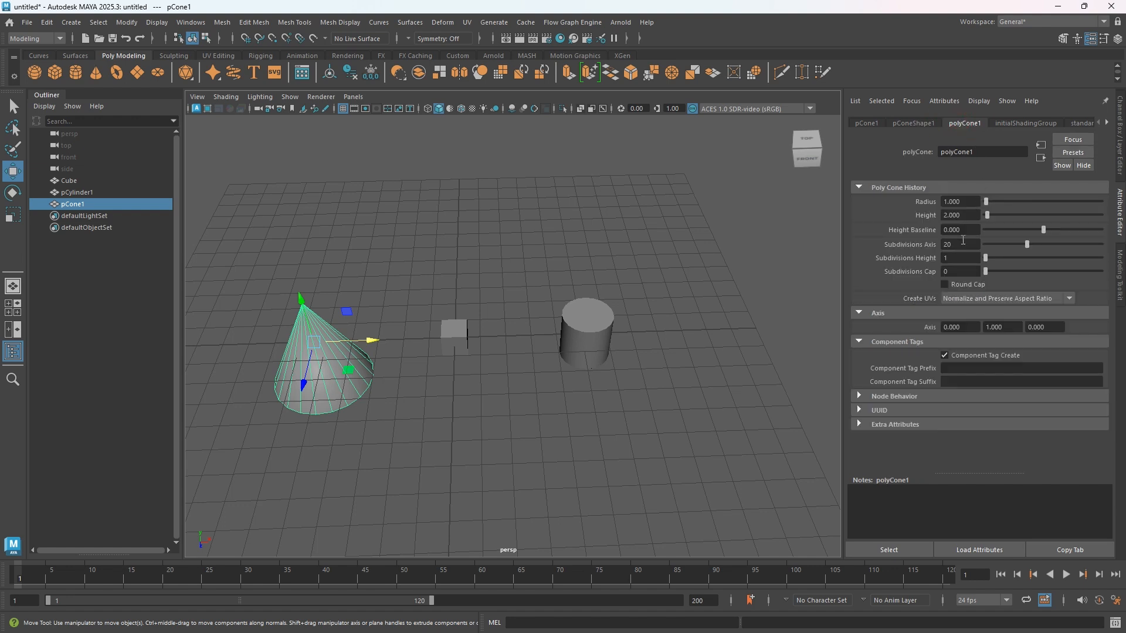
- Select the Cube in the viewport and show its polyCube1 history settings in the Attribute Editor
left_click(445, 344)
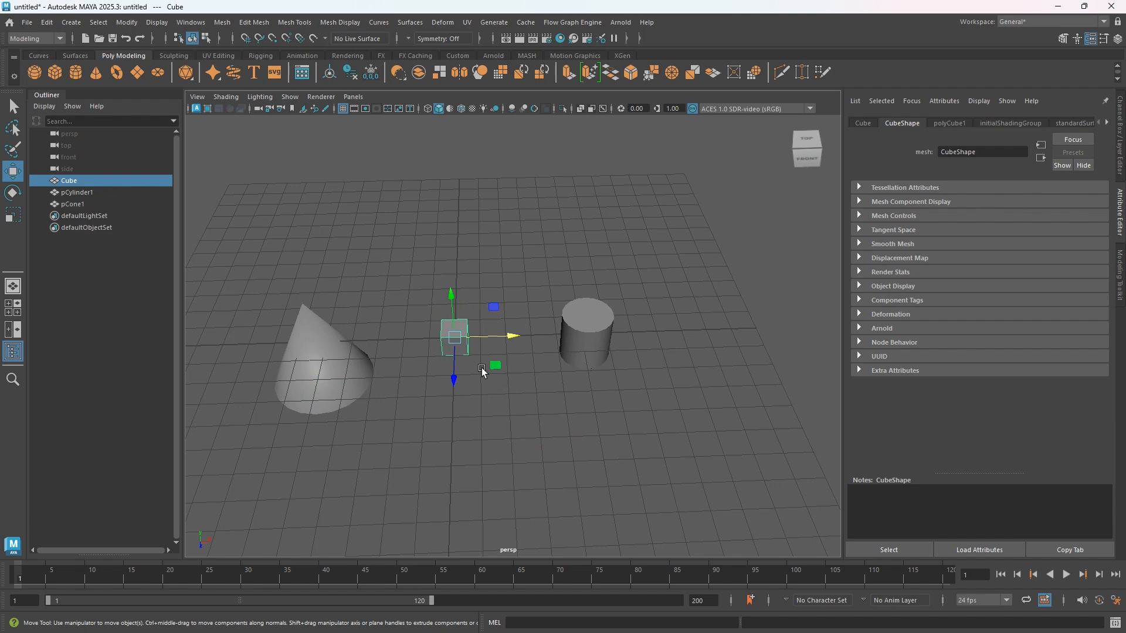
scroll(482, 371, "up", 5)
middle_click_drag(438, 350, 582, 344, "alt")
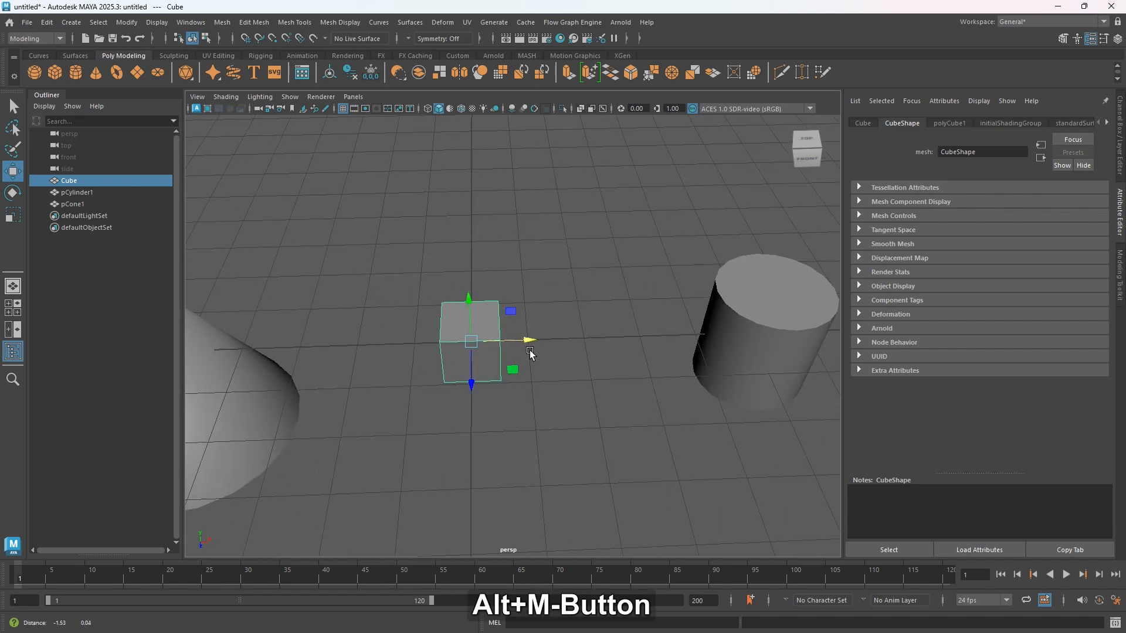
scroll(575, 365, "up", 4)
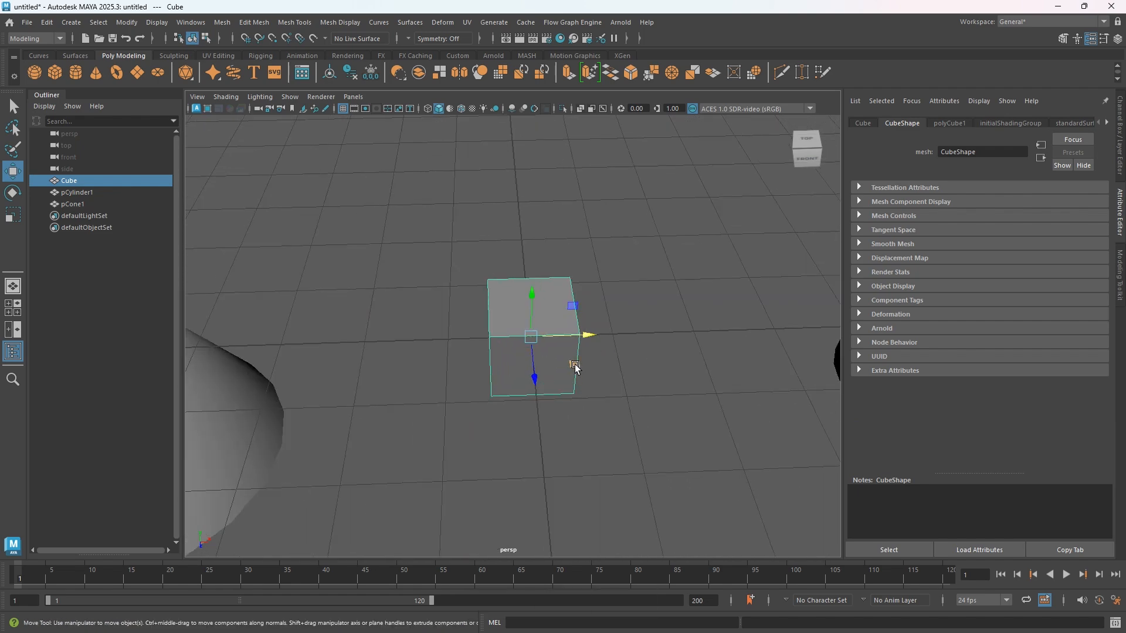
left_click_drag(576, 365, 567, 327, "alt")
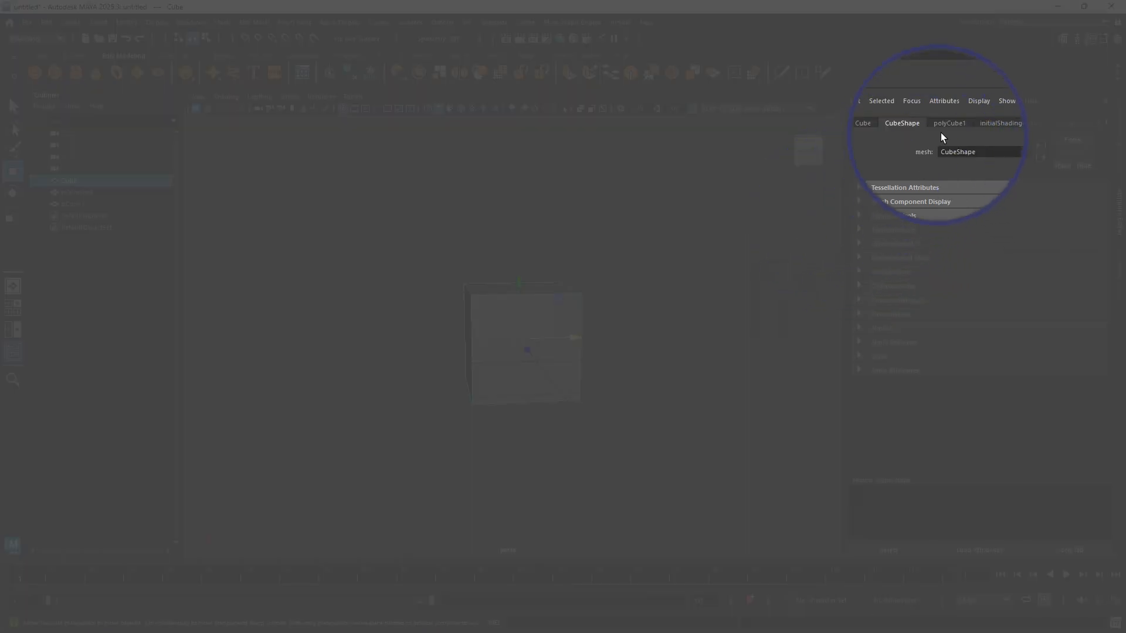
left_click(959, 124)
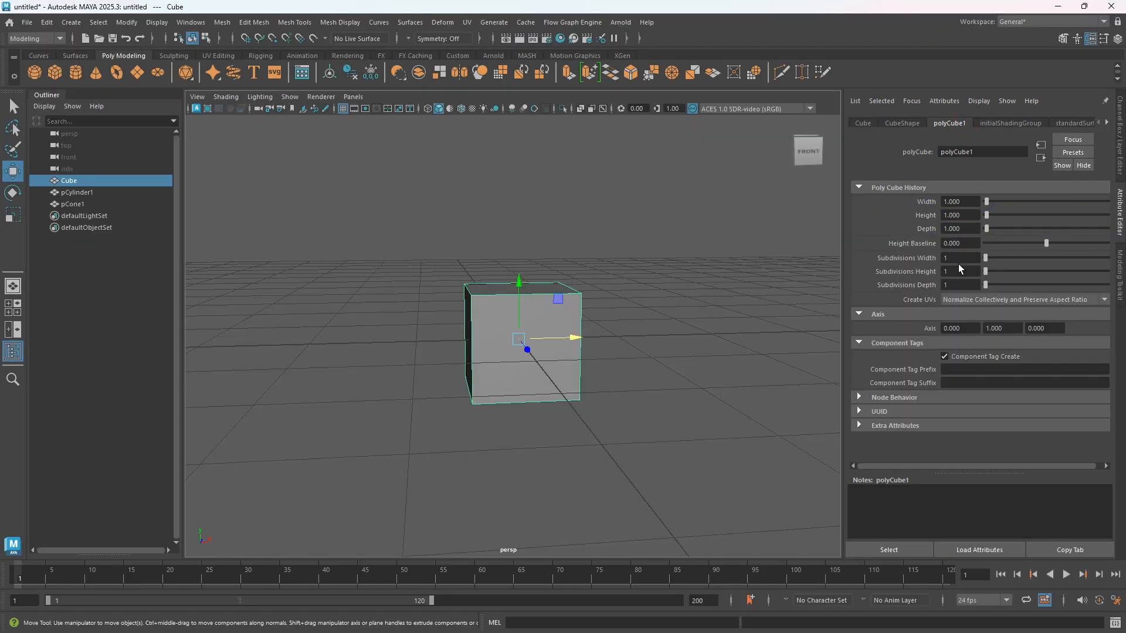
- Set the Cube's Subdivisions Width, Height and Depth to 5 each, and inspect the divided mesh from several sides
left_click(957, 259)
type("55")
key("BackSpace")
key("Tab")
type("5")
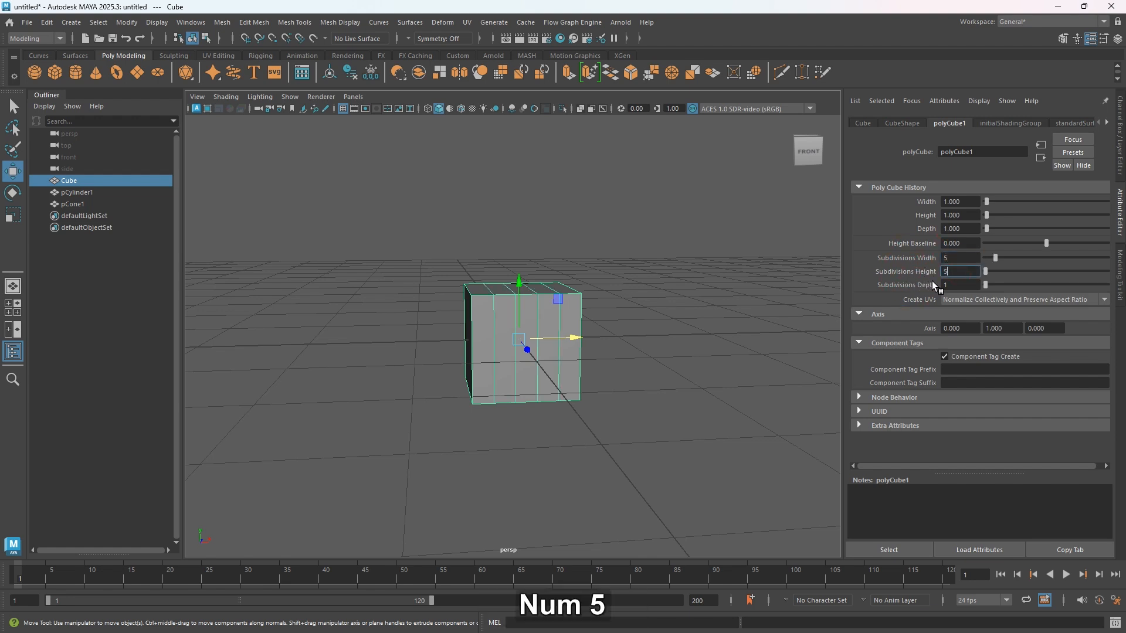
left_click(951, 285)
type("5")
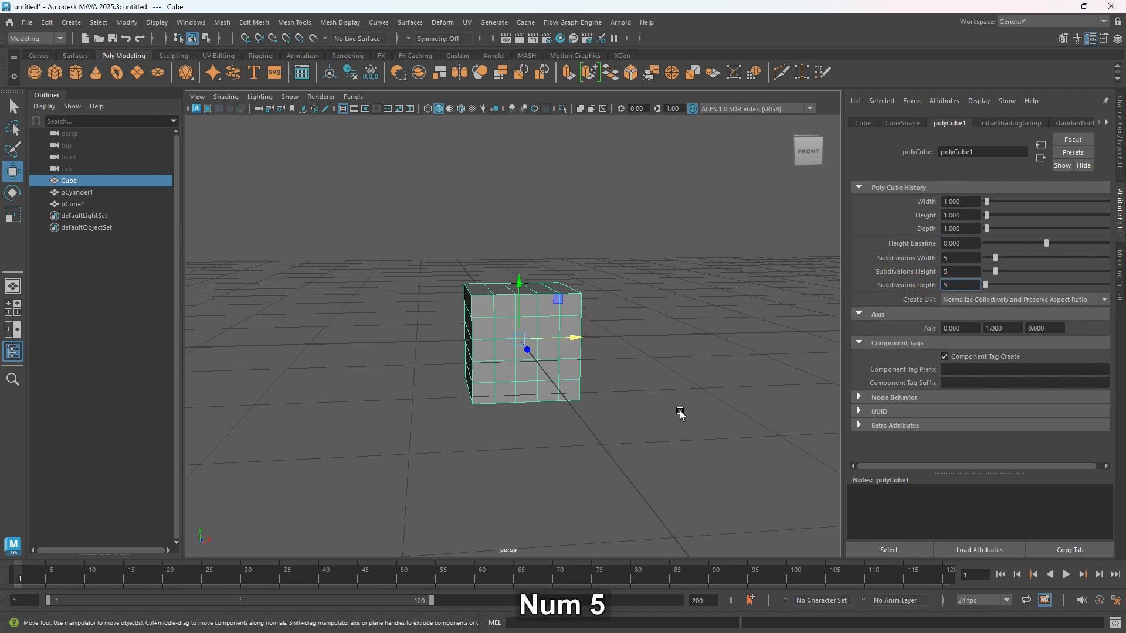
left_click_drag(505, 389, 596, 413, "alt")
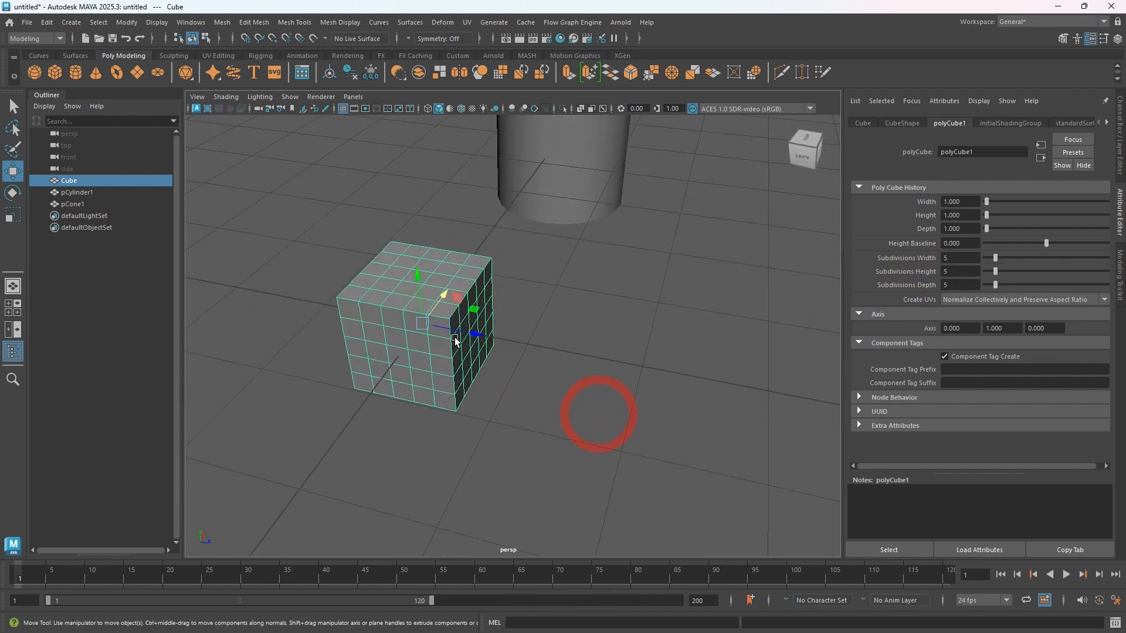
middle_click_drag(475, 338, 618, 331, "alt")
left_click_drag(618, 333, 588, 339, "alt")
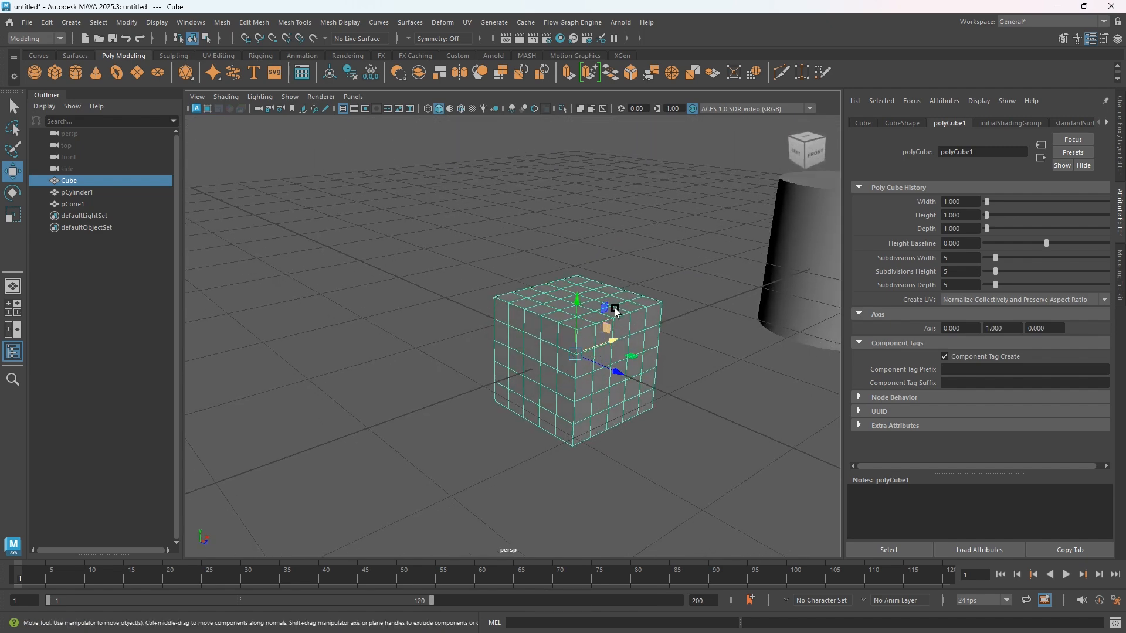